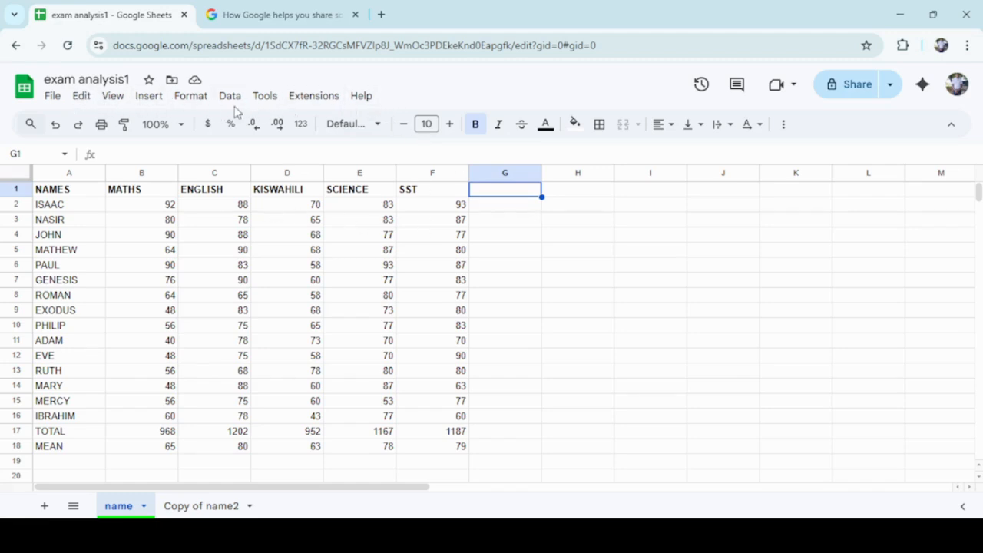
Start recording a new macro for the exam results sheet.
left_click(311, 96)
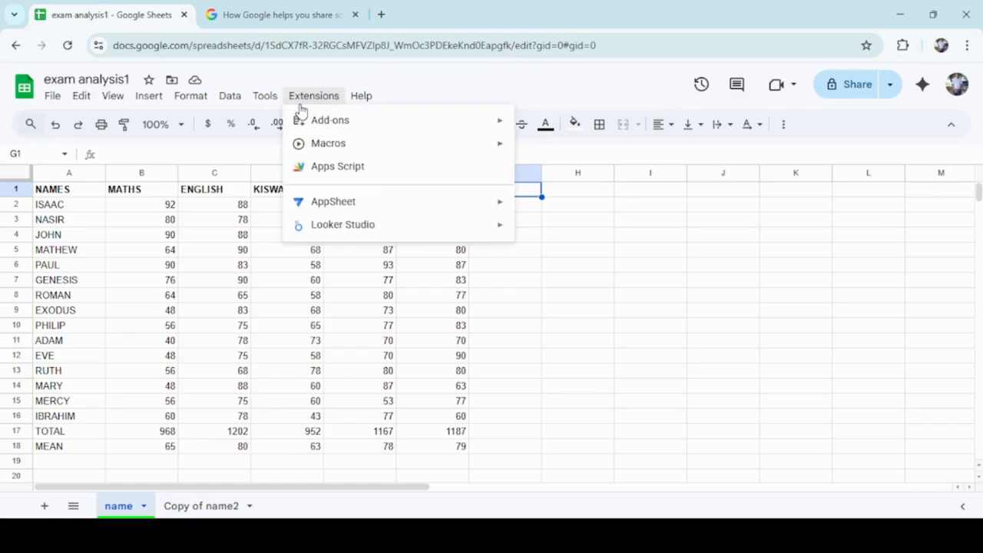
mouse_move(325, 147)
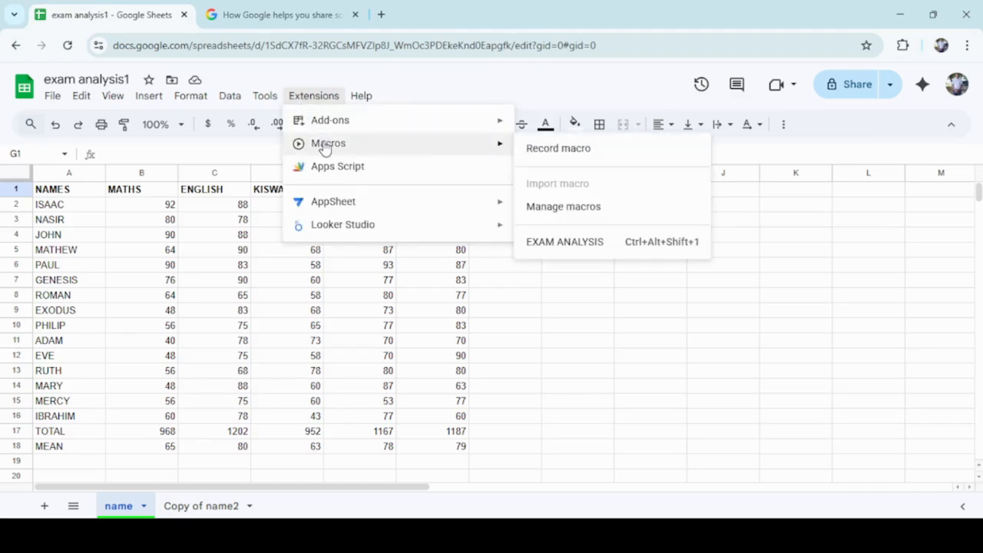
left_click(550, 153)
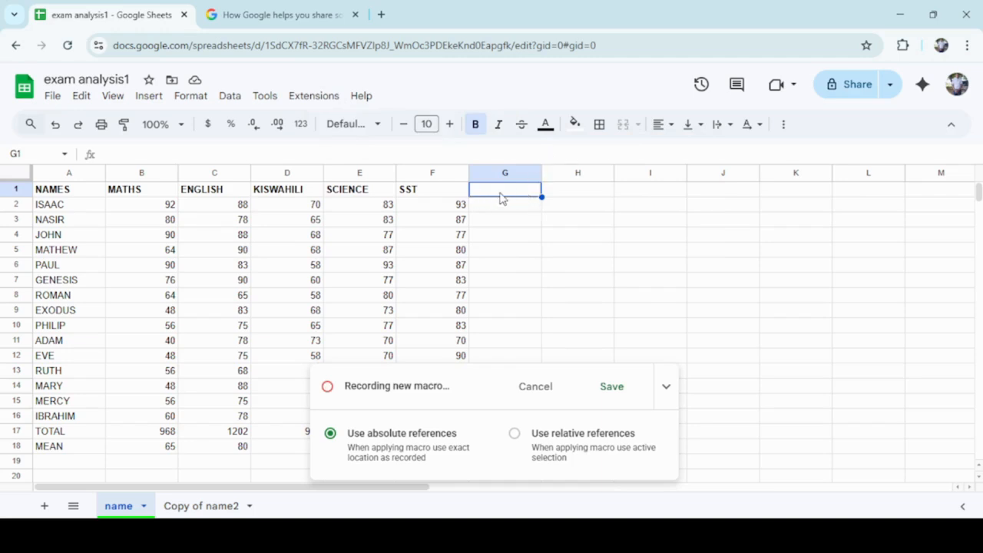
Enter the heading TOTAL in cell G1.
type("T")
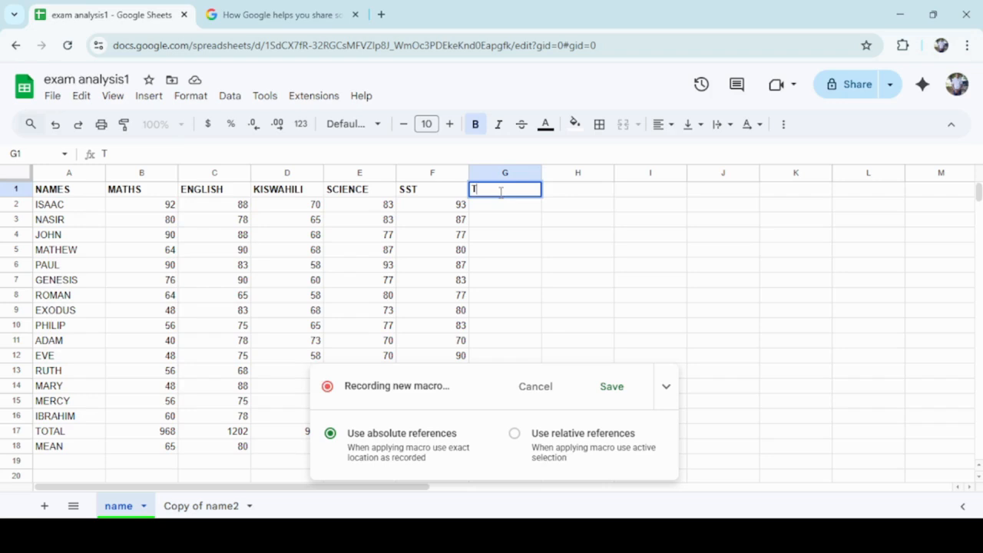
type("OTAL")
Sum B2:F2 in cell G2 with =SUM(B2:F2) and fill the formula down to G18.
left_click(506, 209)
type("=")
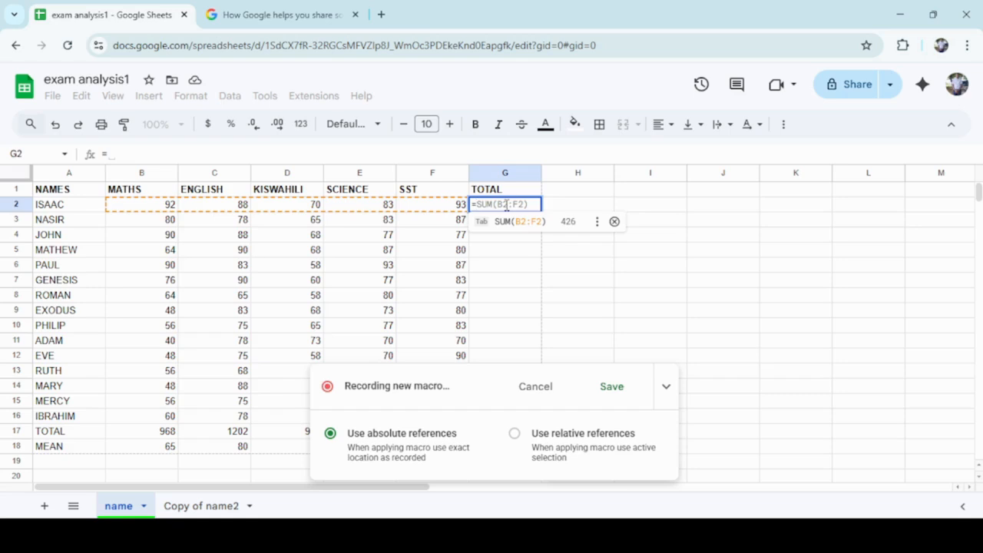
key("Tab")
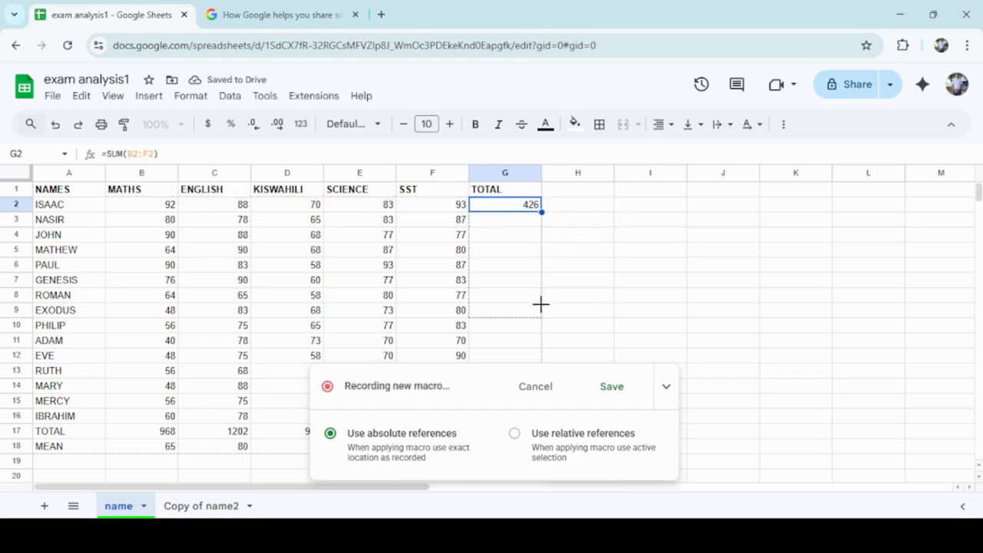
scroll(511, 303, "down", 3)
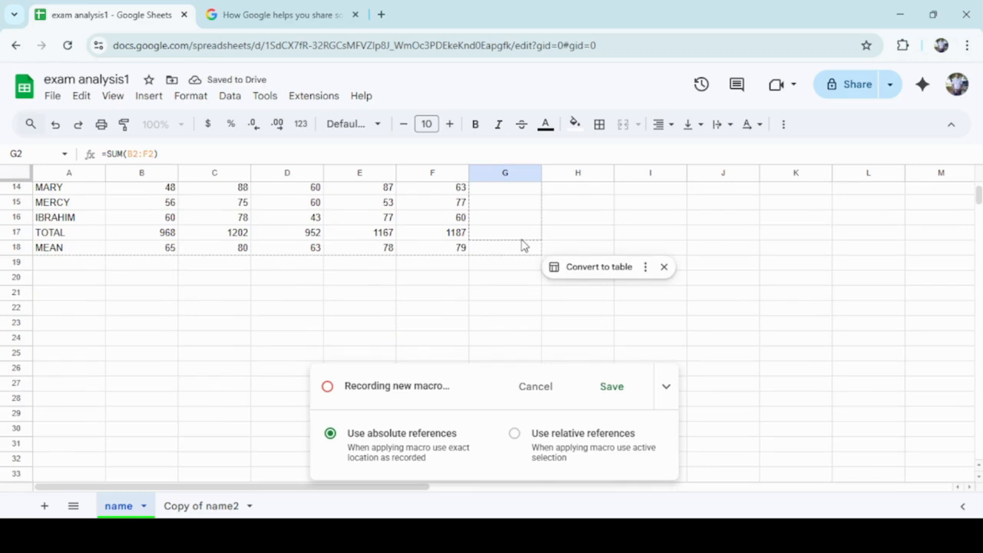
left_click_drag(522, 259, 523, 256)
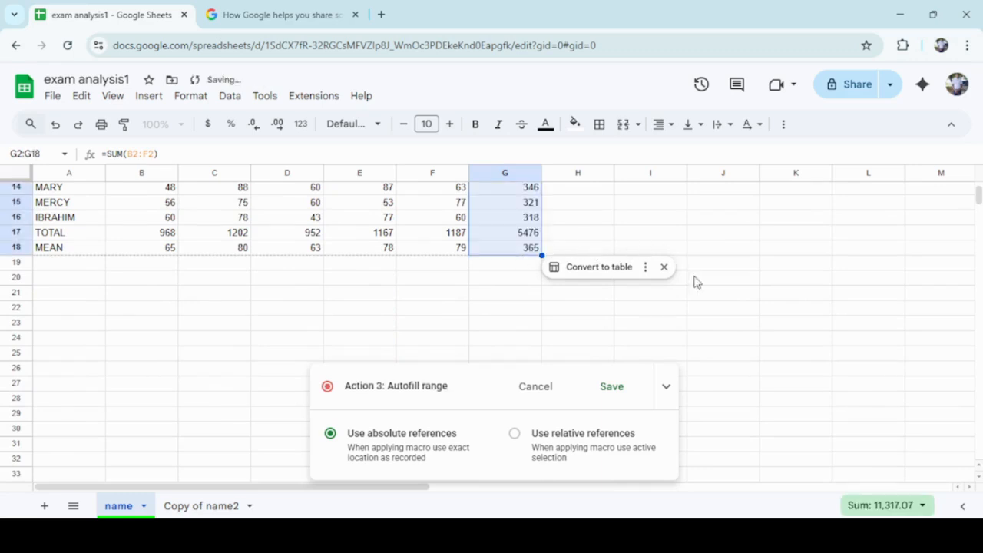
Enter the heading AVERAGE in cell H1.
scroll(973, 467, "up", 3)
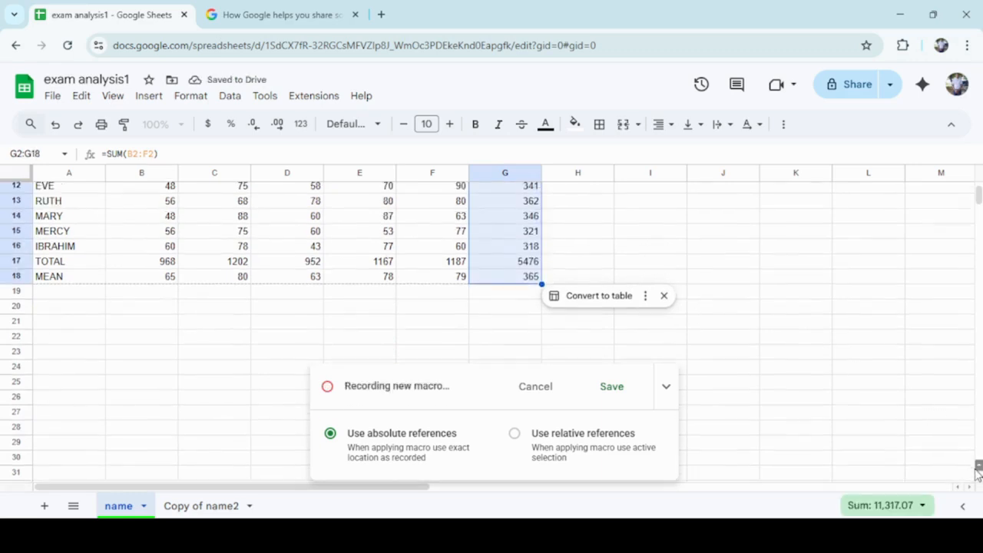
scroll(977, 472, "up", 2)
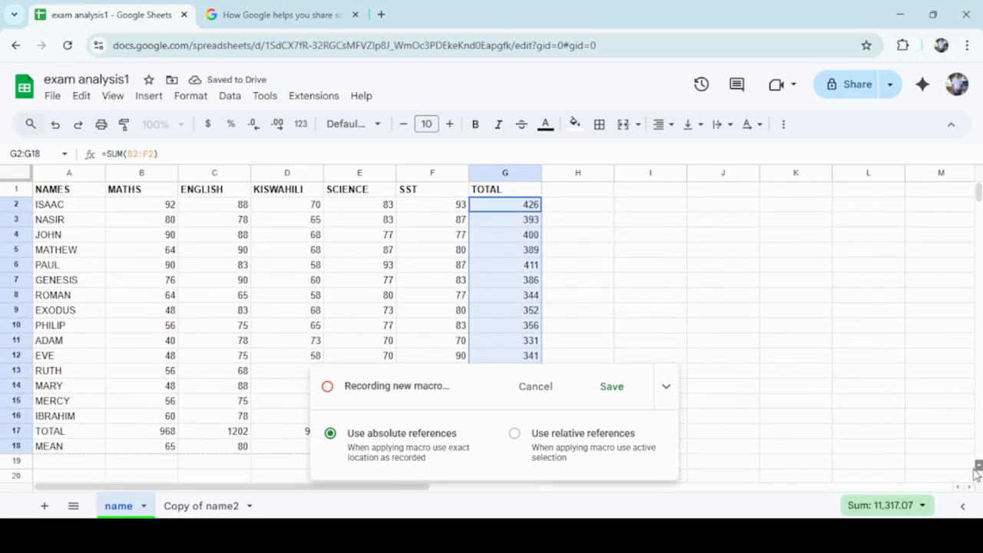
left_click(579, 193)
type("AV")
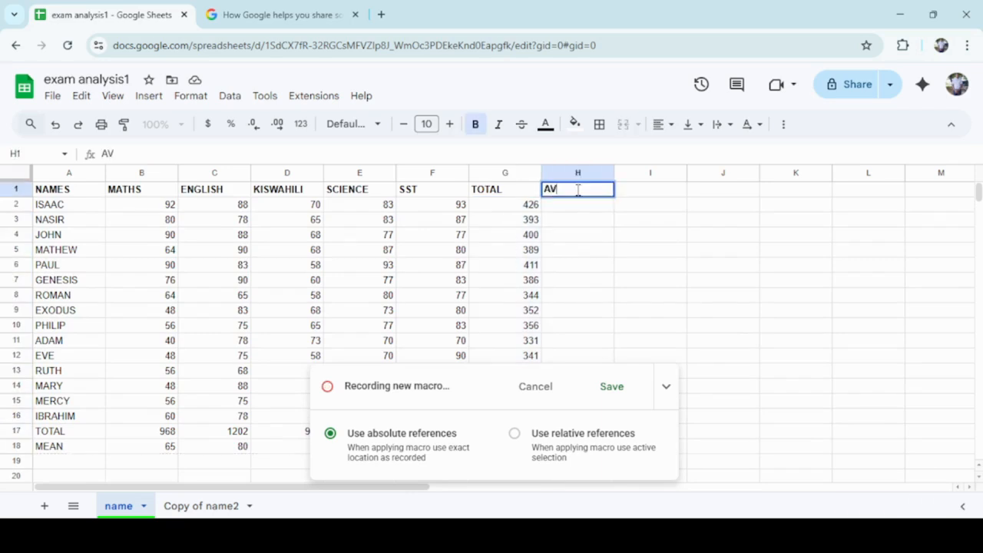
type("ERAGE")
key("Return")
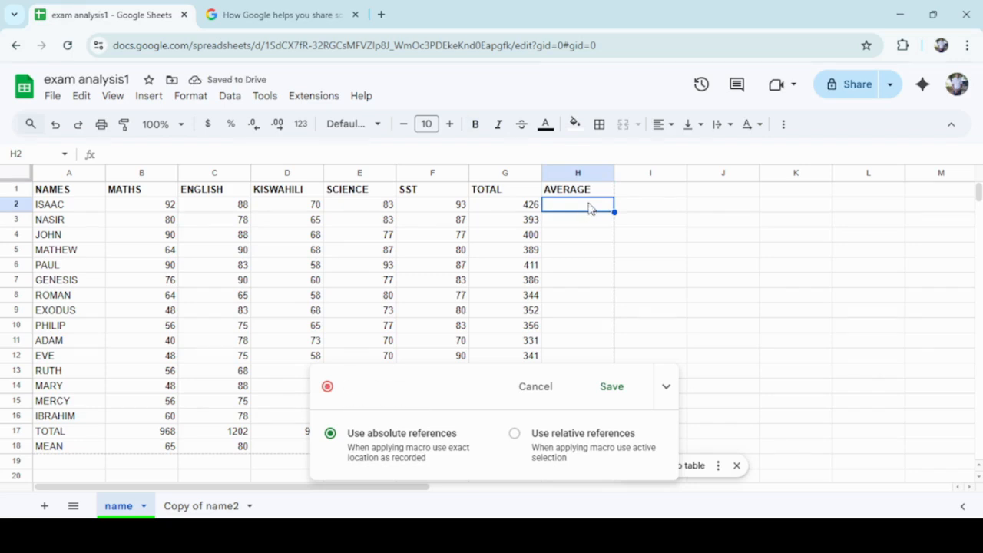
Average the five subject marks in cell H2 with =AVERAGE(B2:F2) and fill the formula down to H18.
type("=ARE")
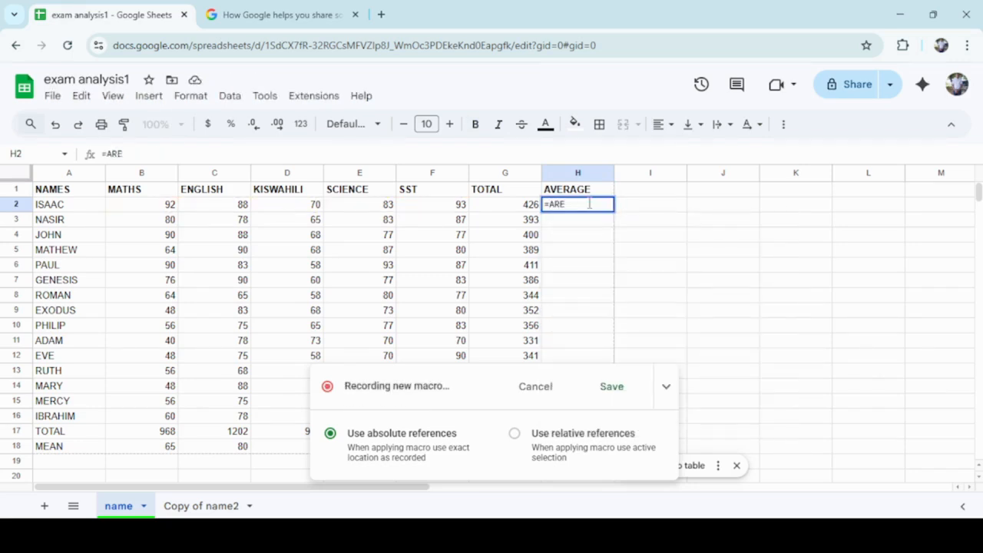
type("R")
key("BackSpace")
key("BackSpace")
key("BackSpace")
type("VE")
key("Tab")
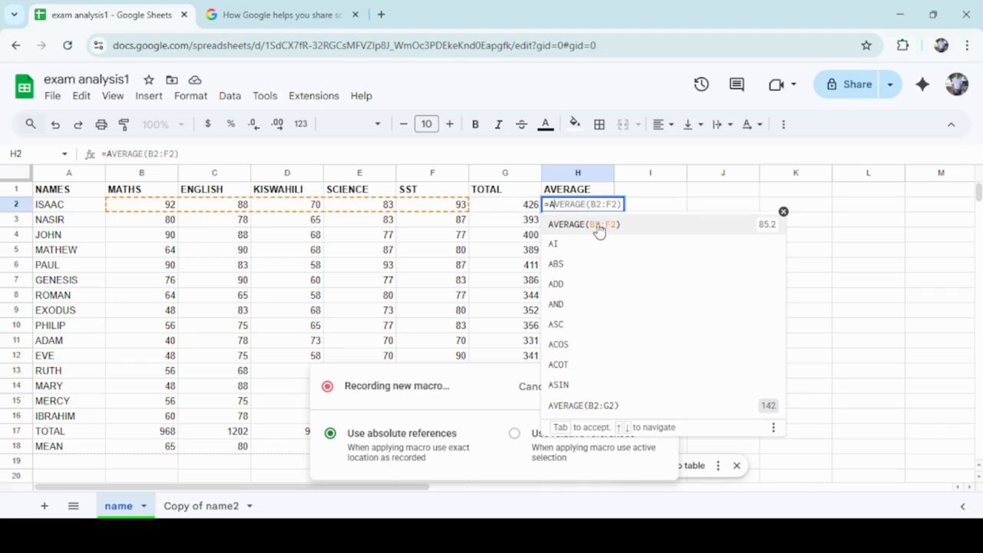
key("Return")
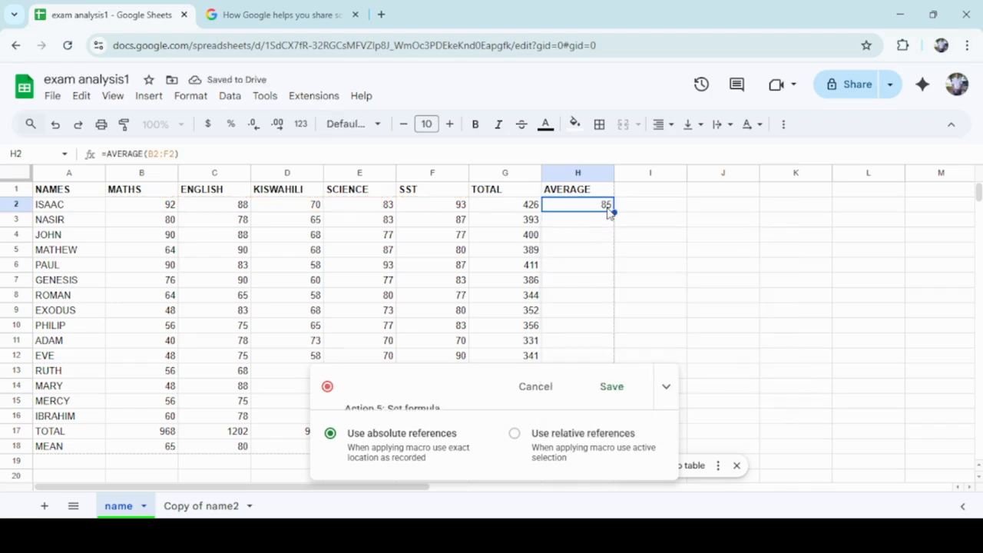
left_click_drag(614, 211, 593, 303)
left_click(654, 266)
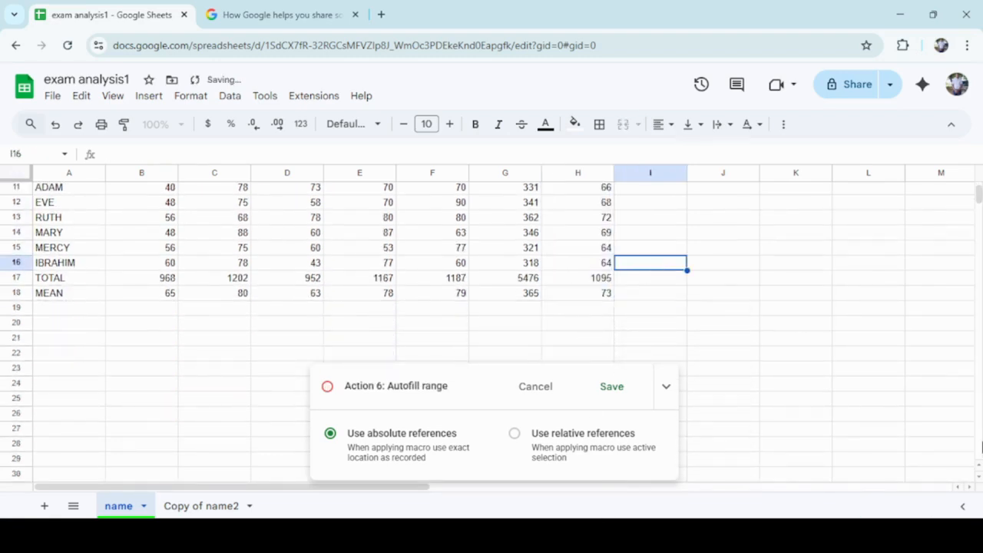
Enter the heading GRADES in cell I1.
scroll(979, 470, "up", 5)
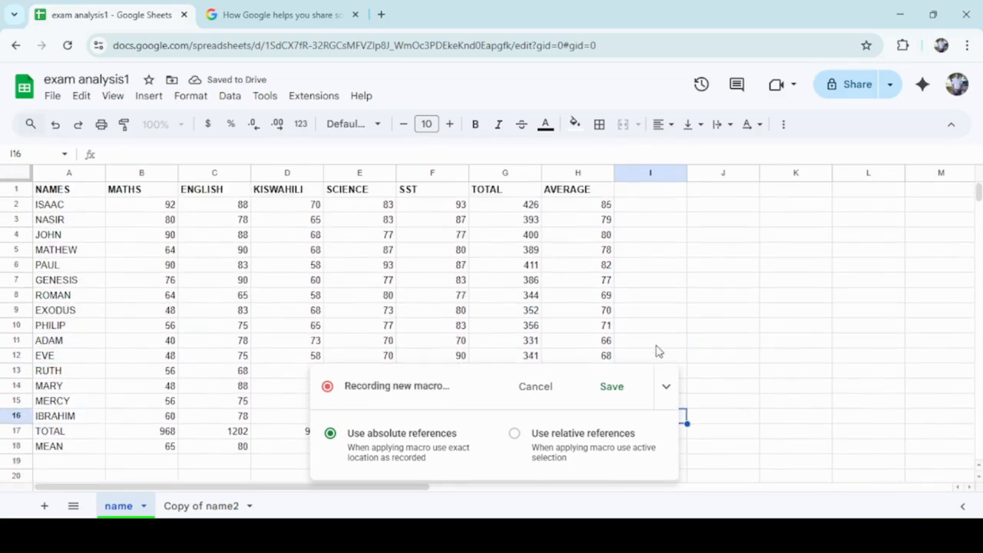
left_click(651, 193)
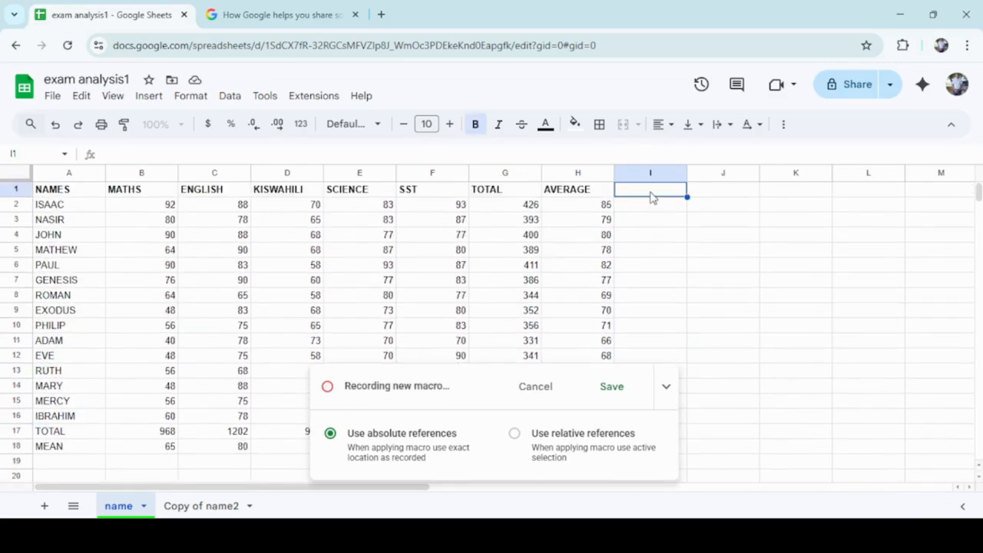
type("GR")
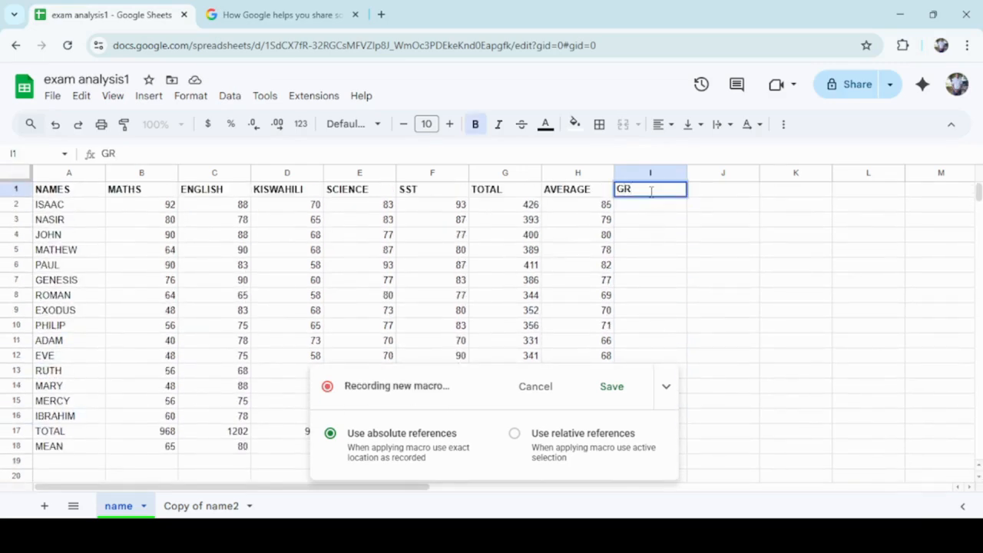
type("ADES")
key("Return")
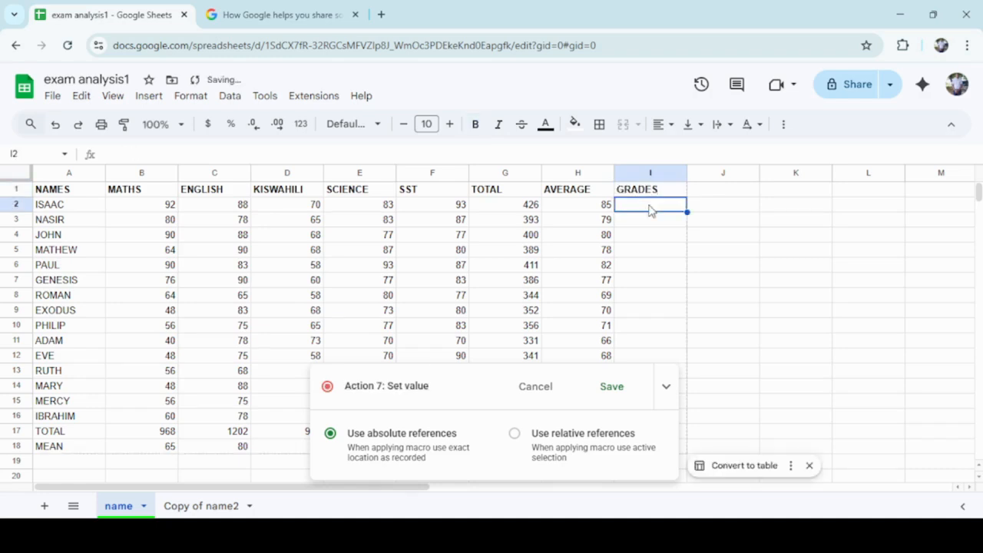
Begin an IF formula in cell I2 that returns "A" when H2 is greater than or equal to 80.
type("=")
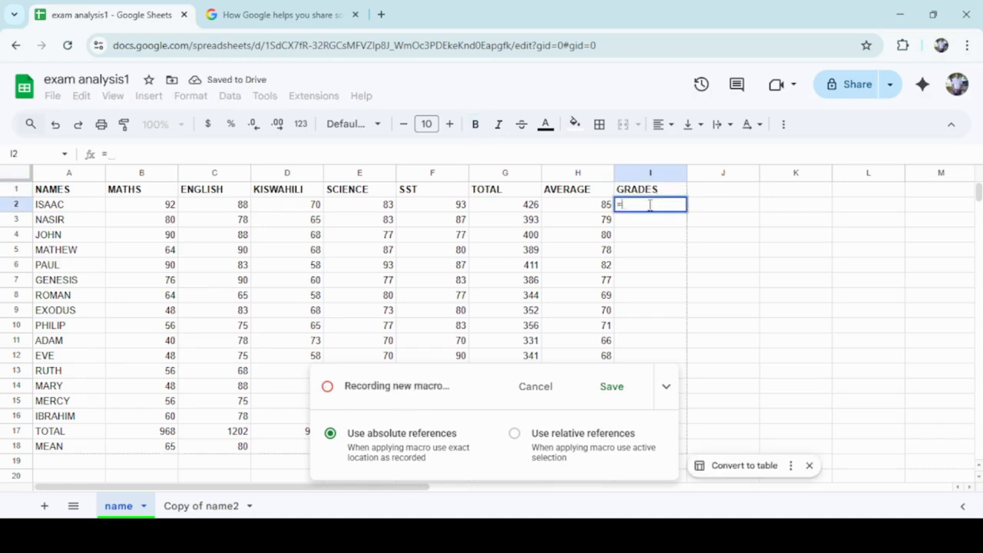
type("IF(")
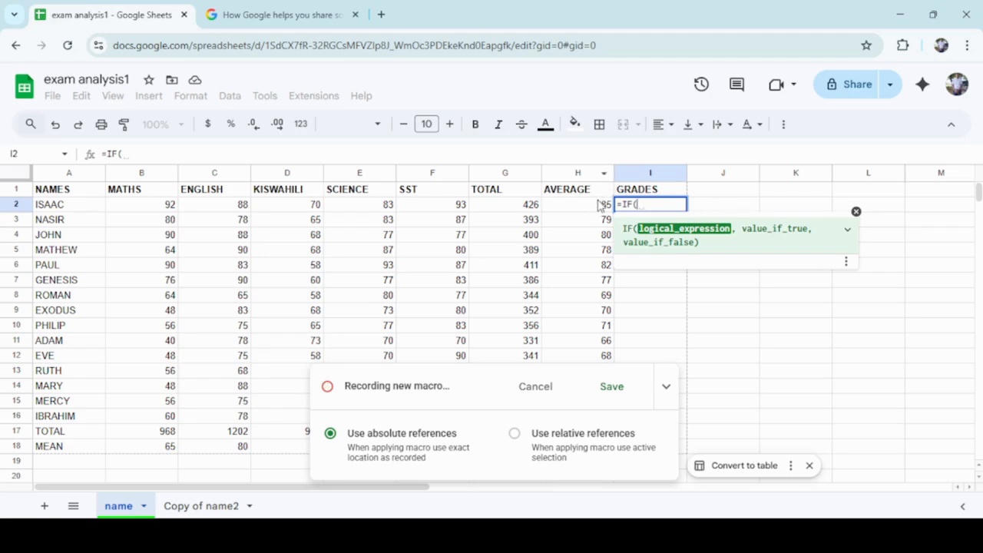
type("H")
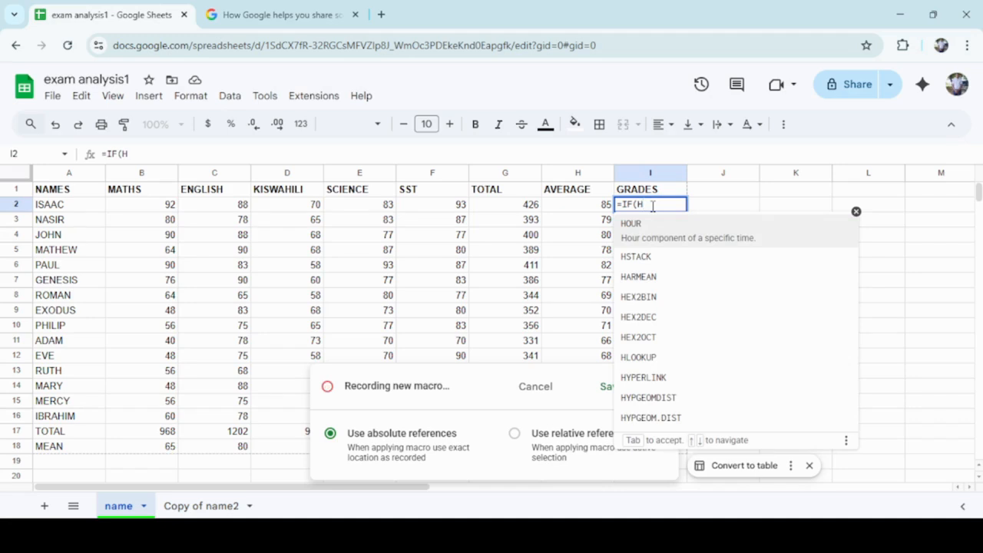
type("2")
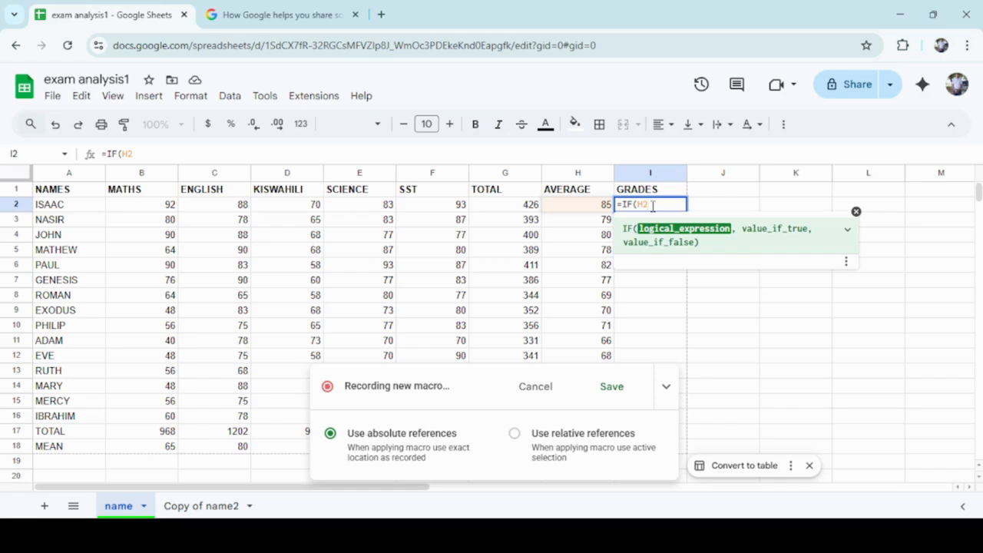
type(">=")
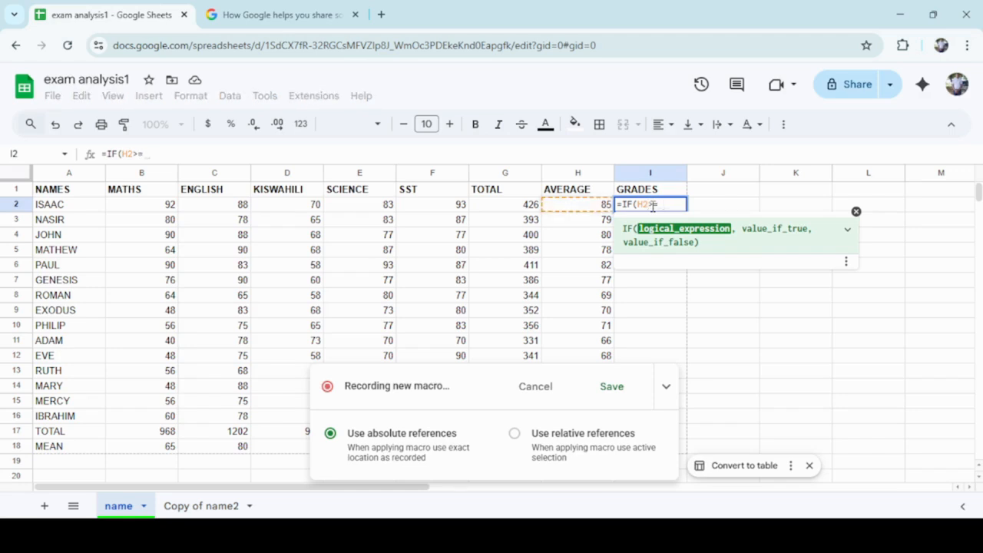
type("80,\"")
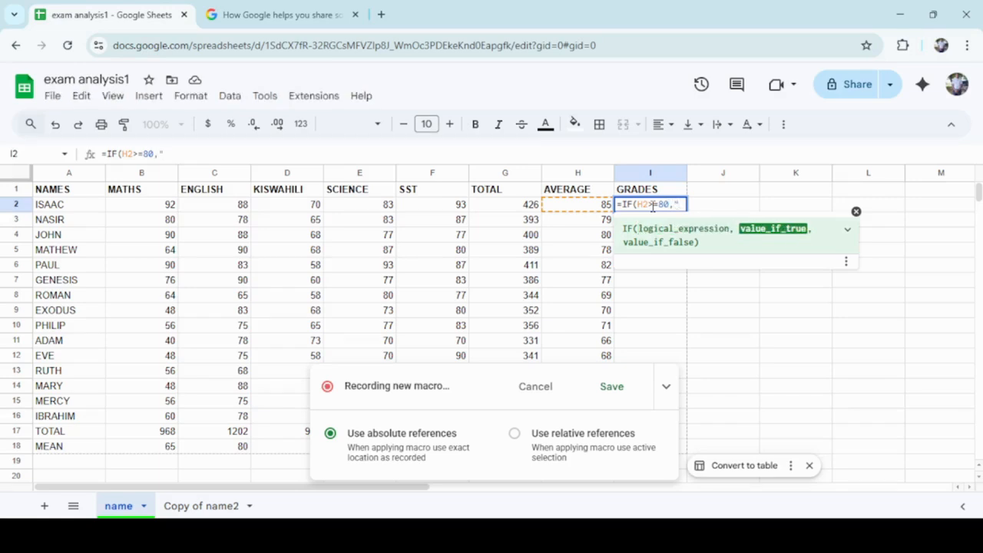
type("A")
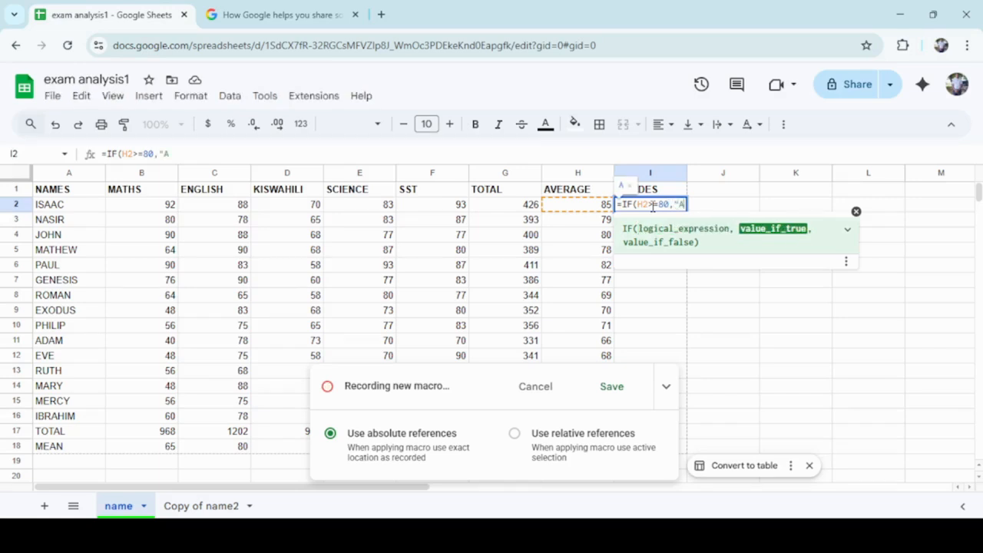
type("\",")
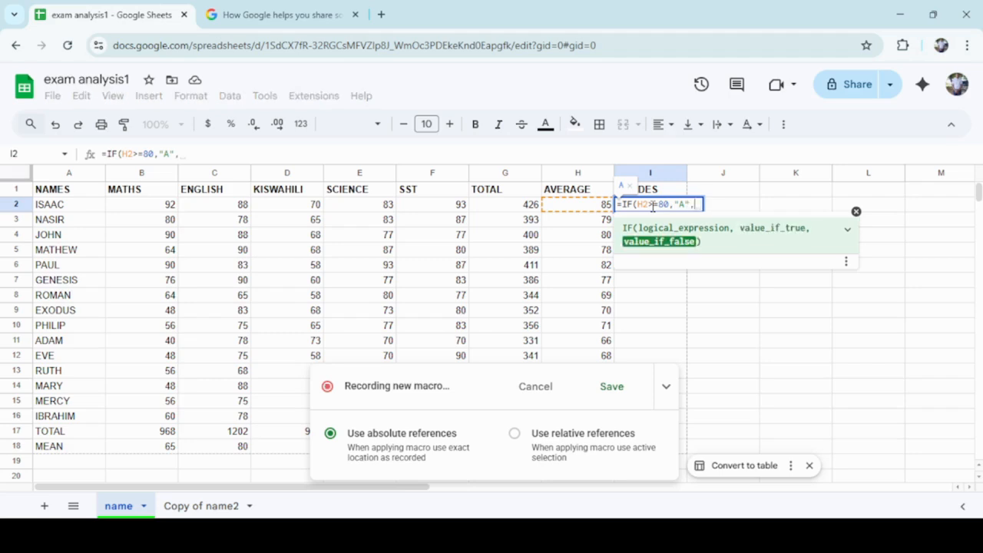
type("IF")
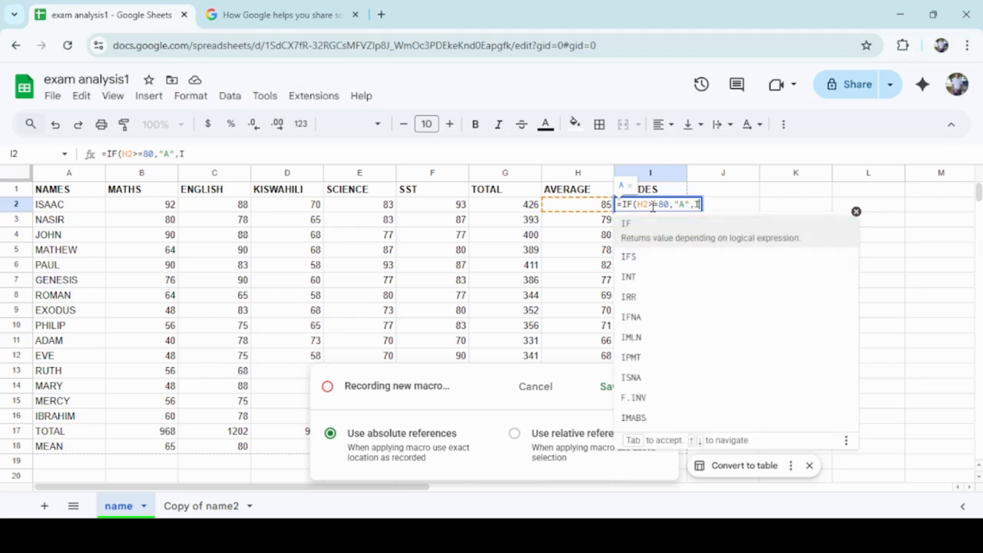
type("(")
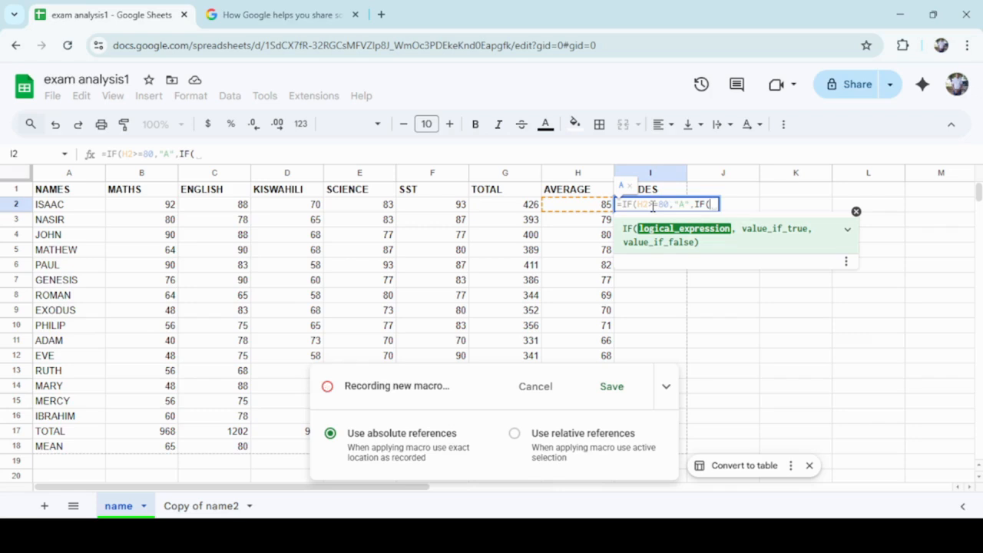
type("H2")
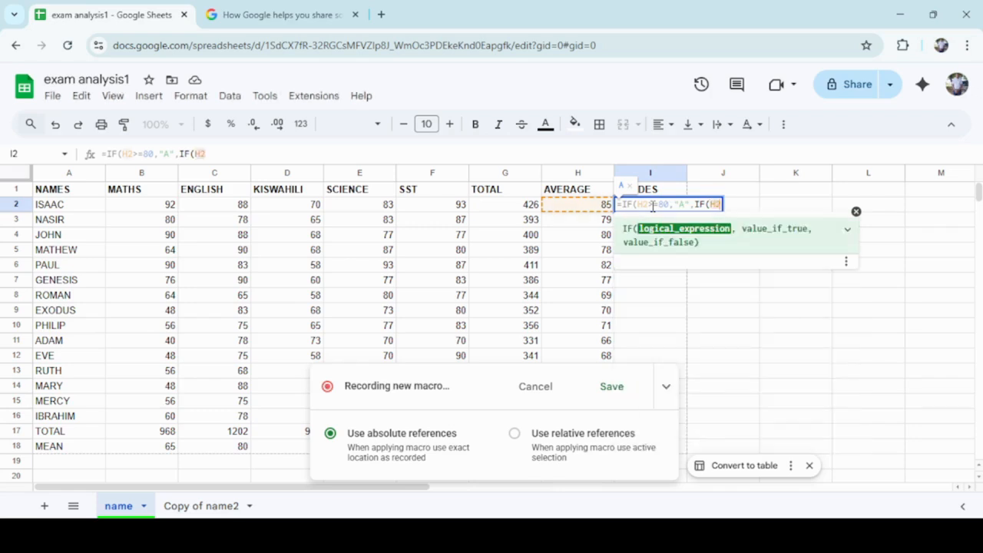
type(">")
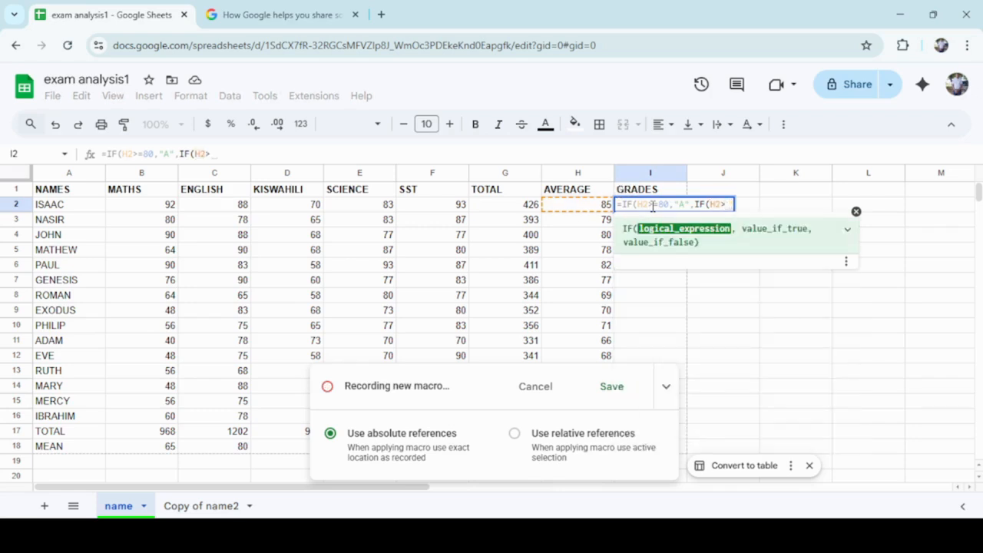
type("=")
type("6")
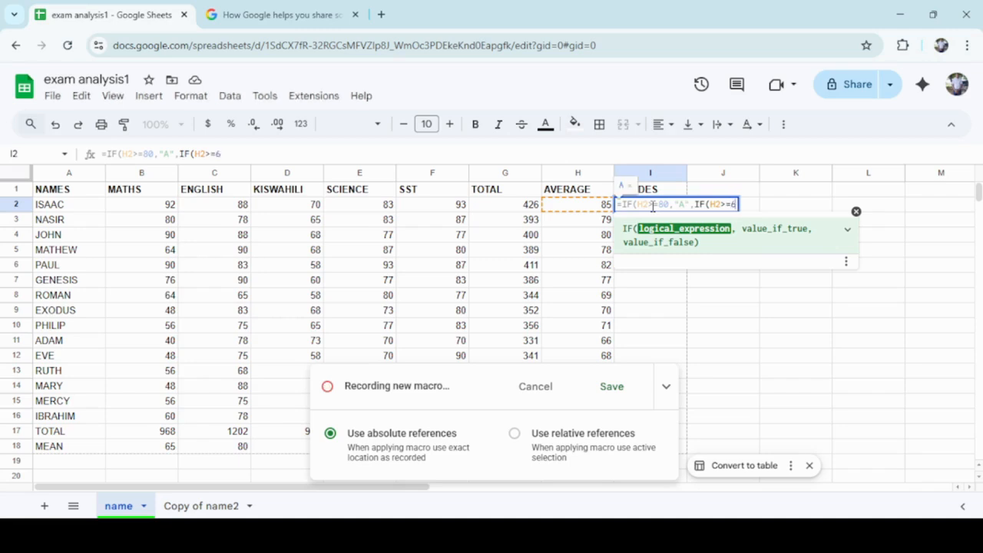
type("0,\"")
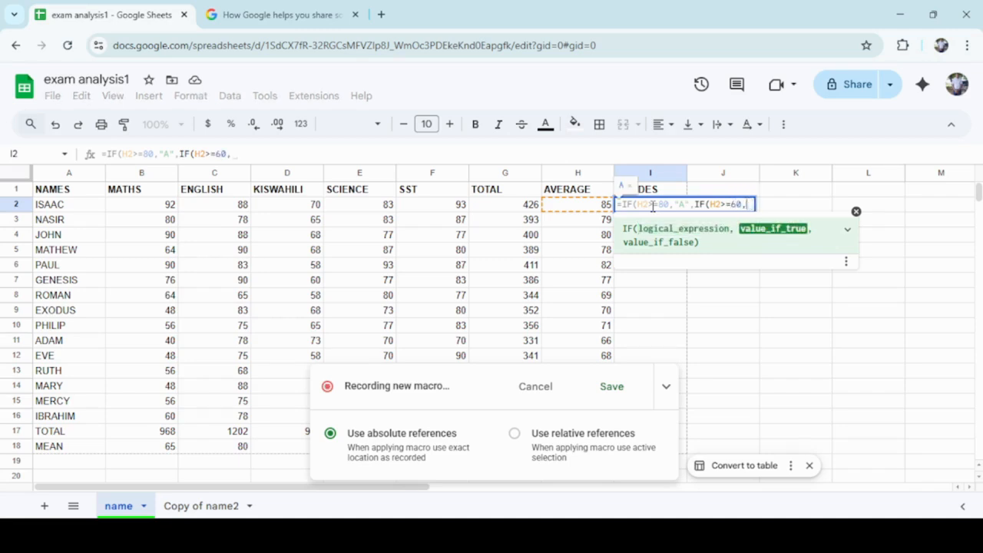
type("B")
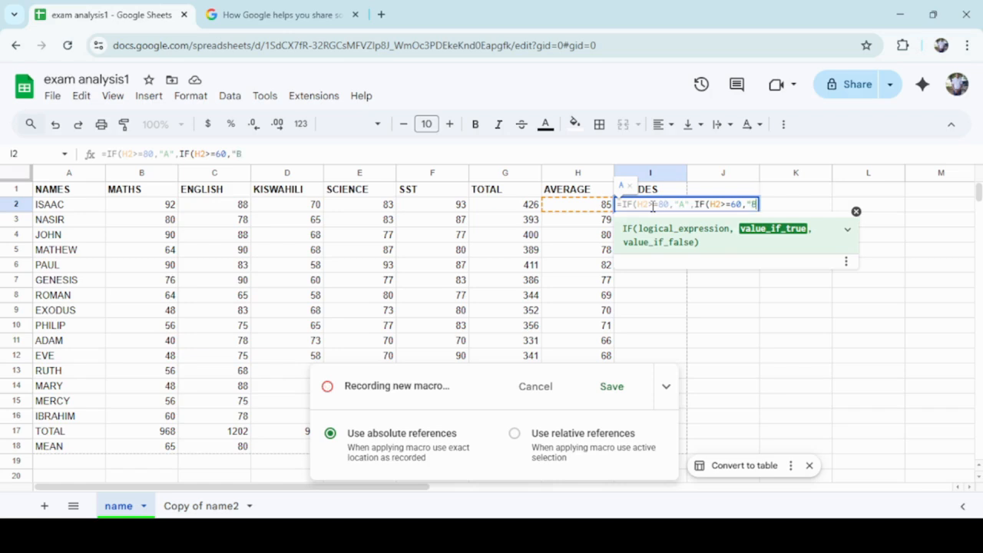
type("\",")
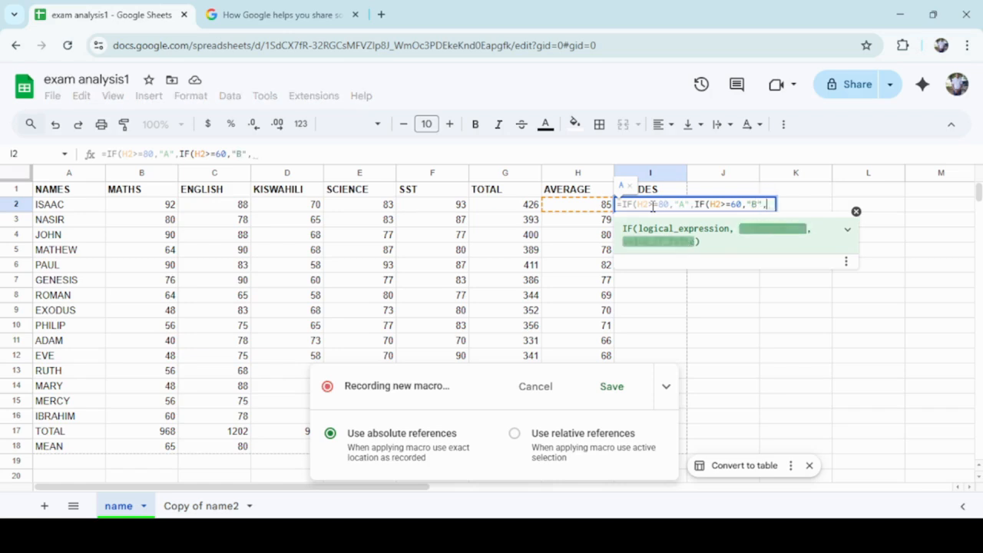
type("IF")
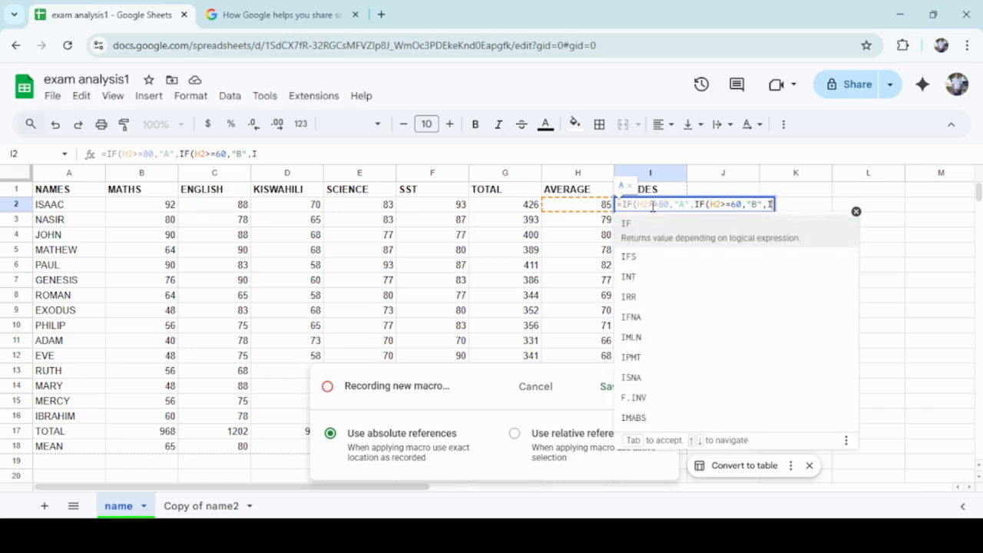
type("(")
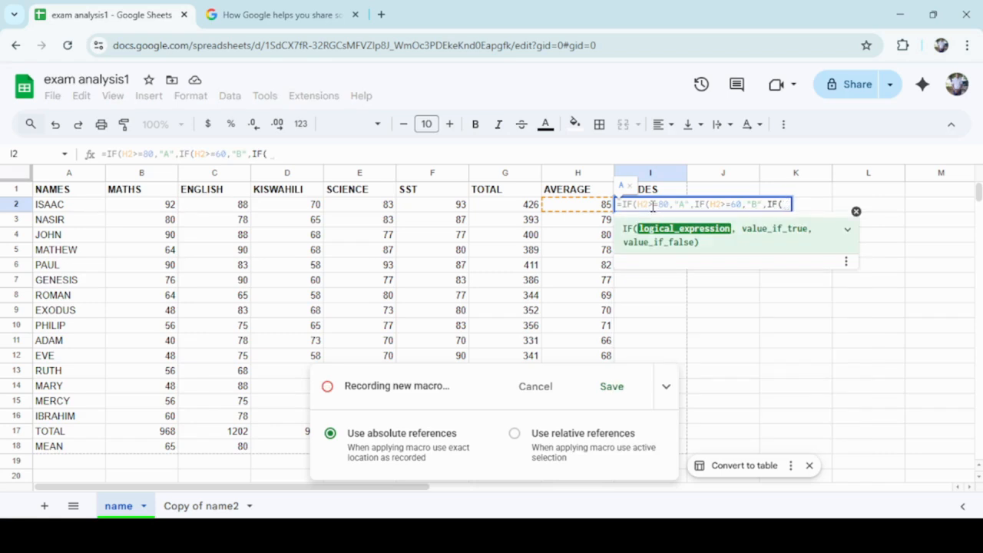
type("H2")
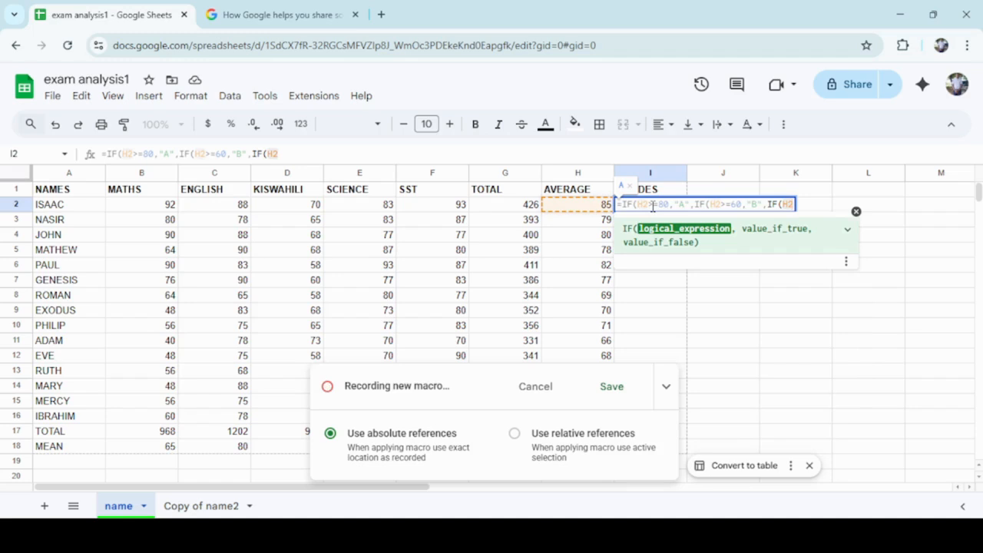
type(">=")
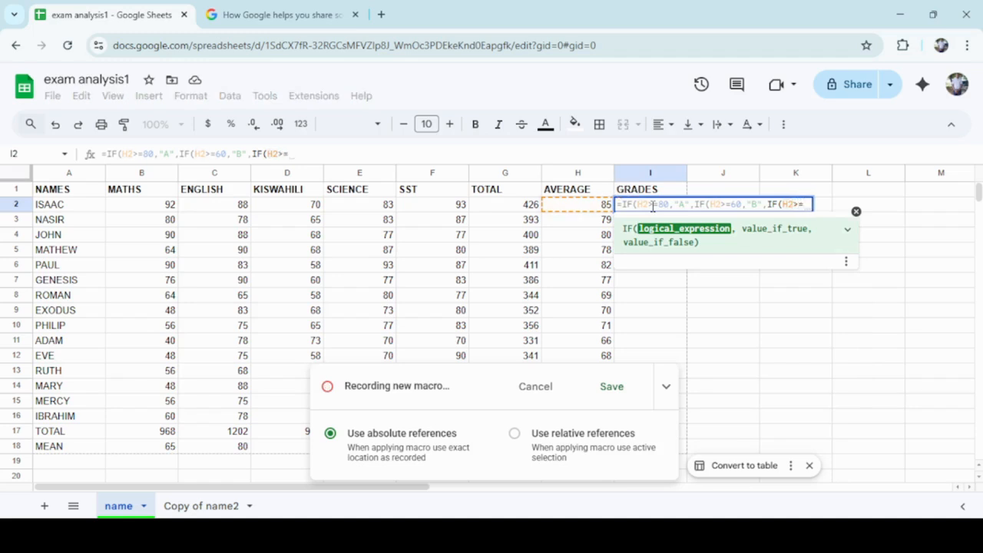
type("40")
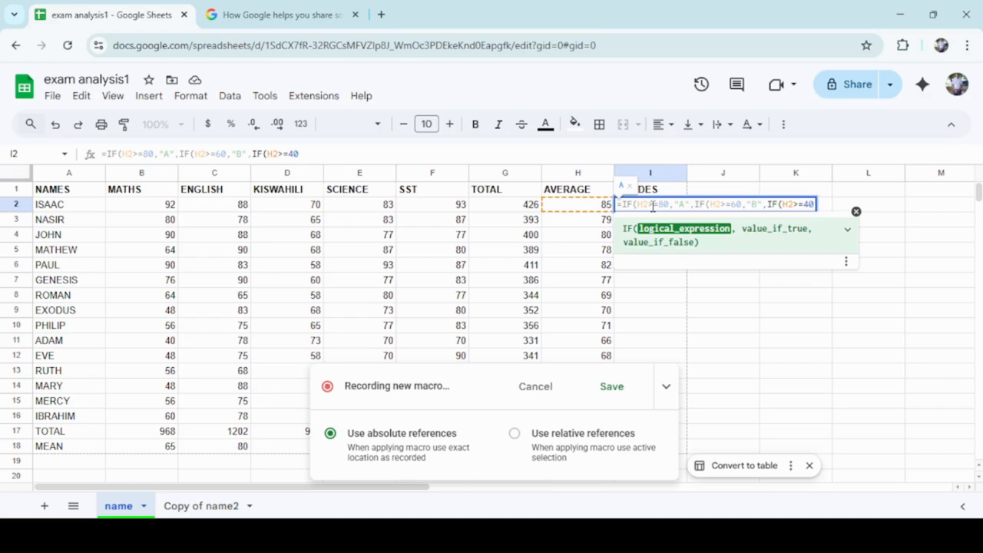
type(",\"")
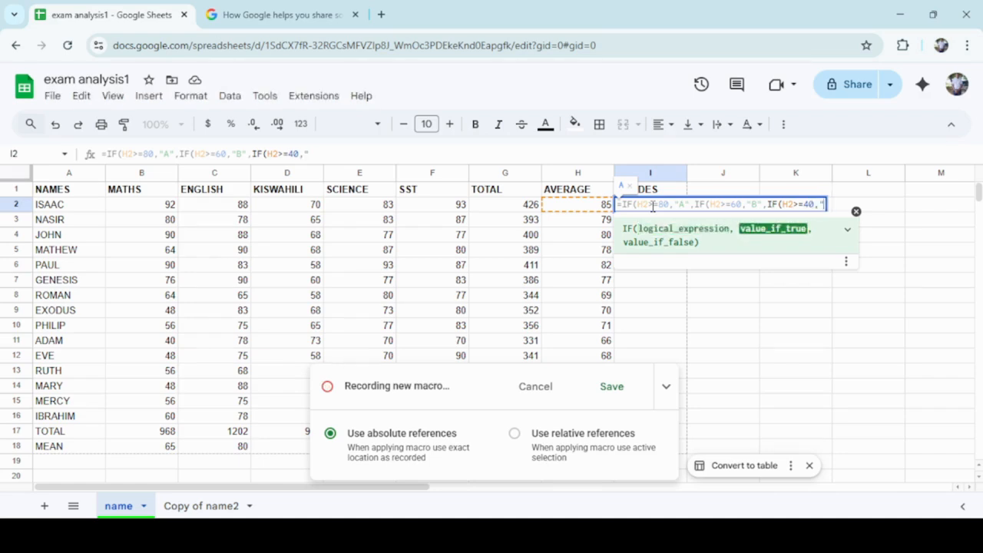
type("C\",")
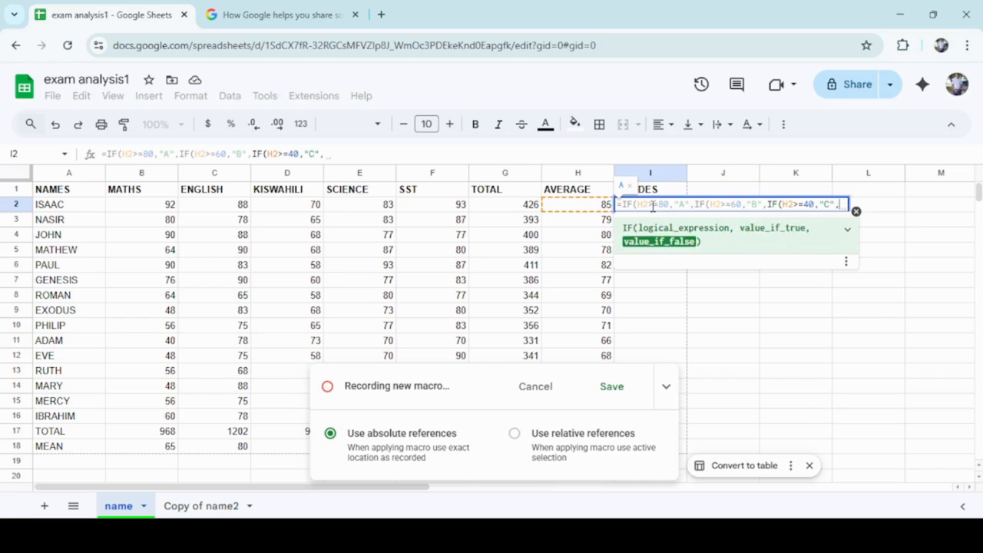
type("IF")
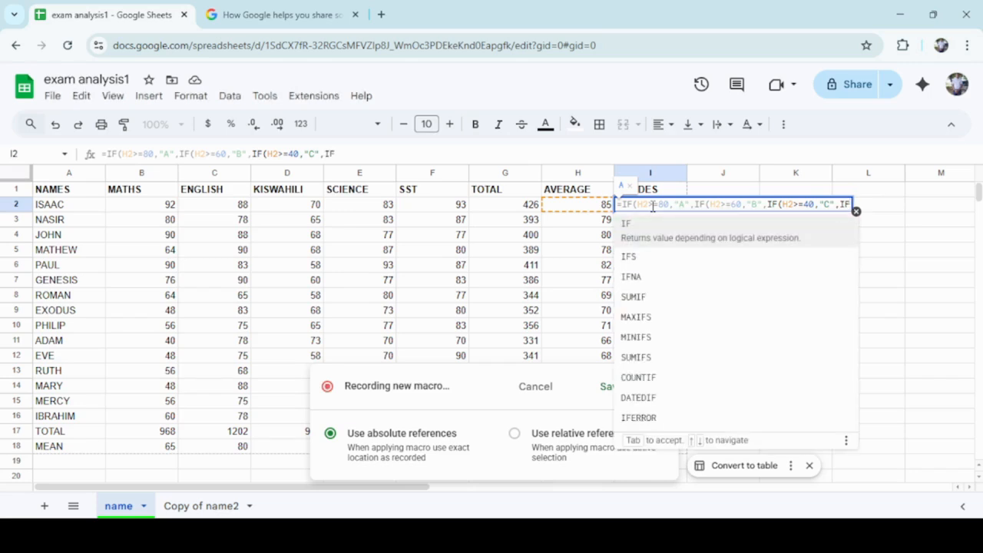
type("(")
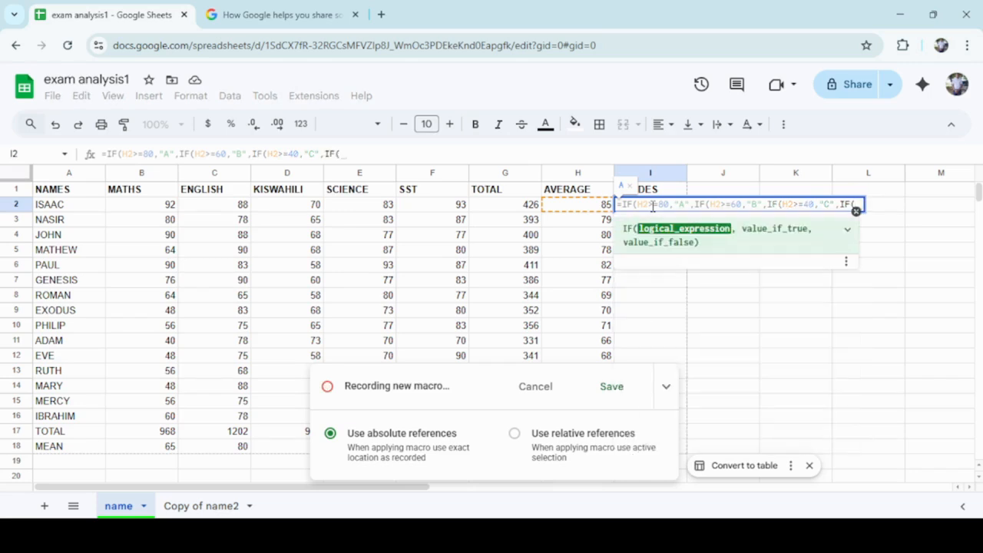
type("H")
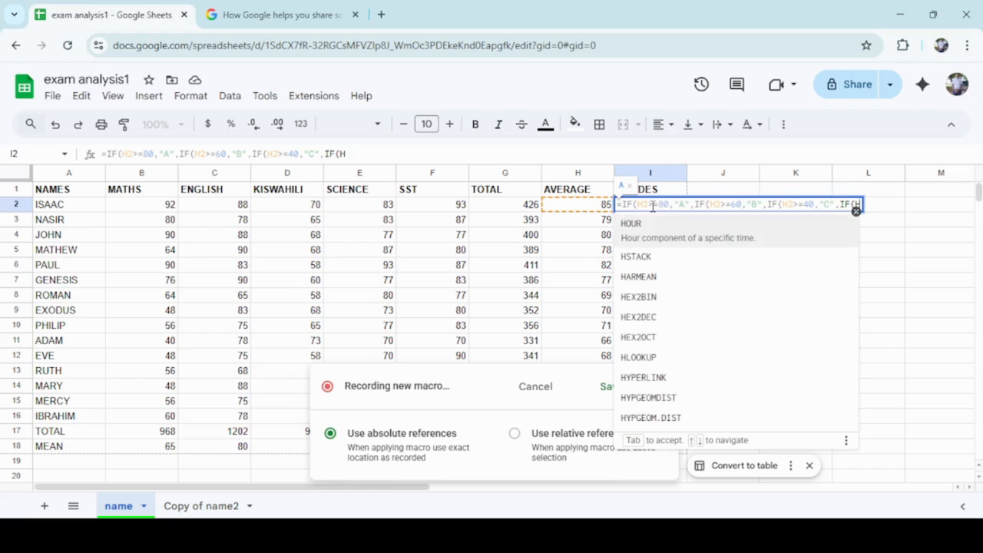
type("2")
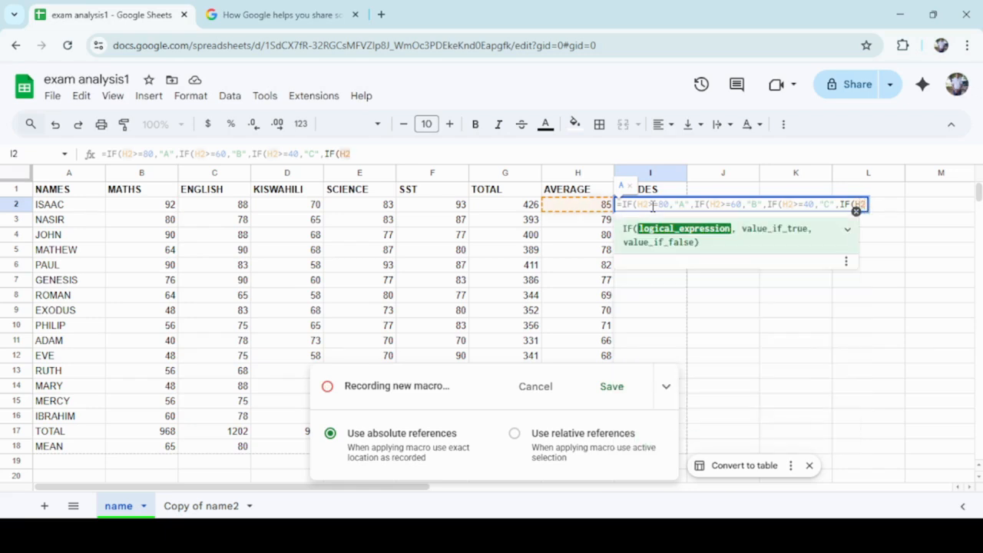
type("<")
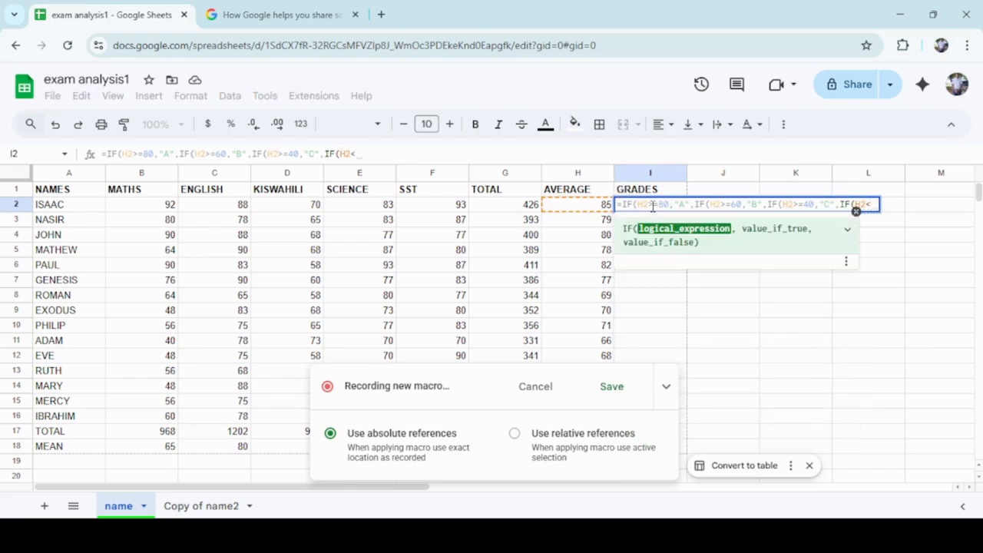
type("40")
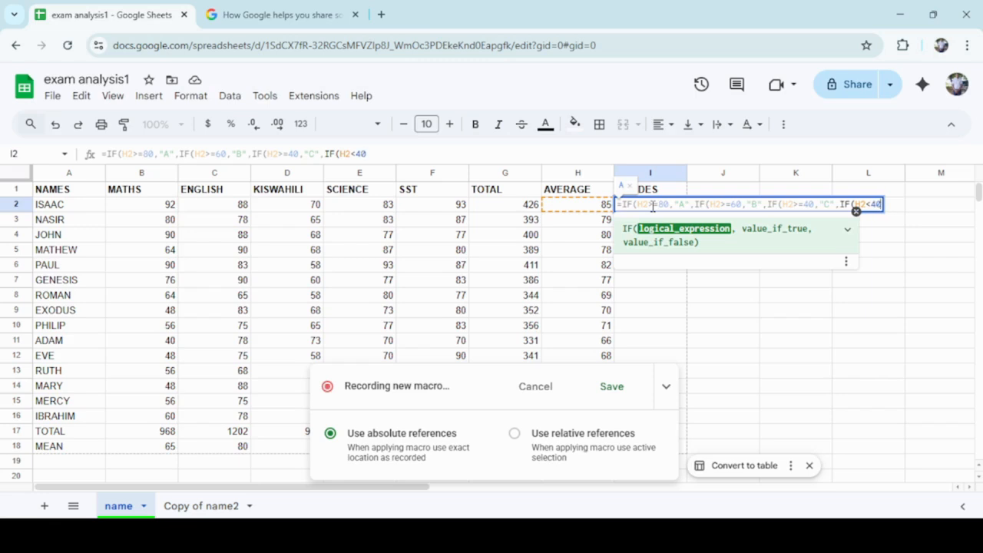
type(",\"")
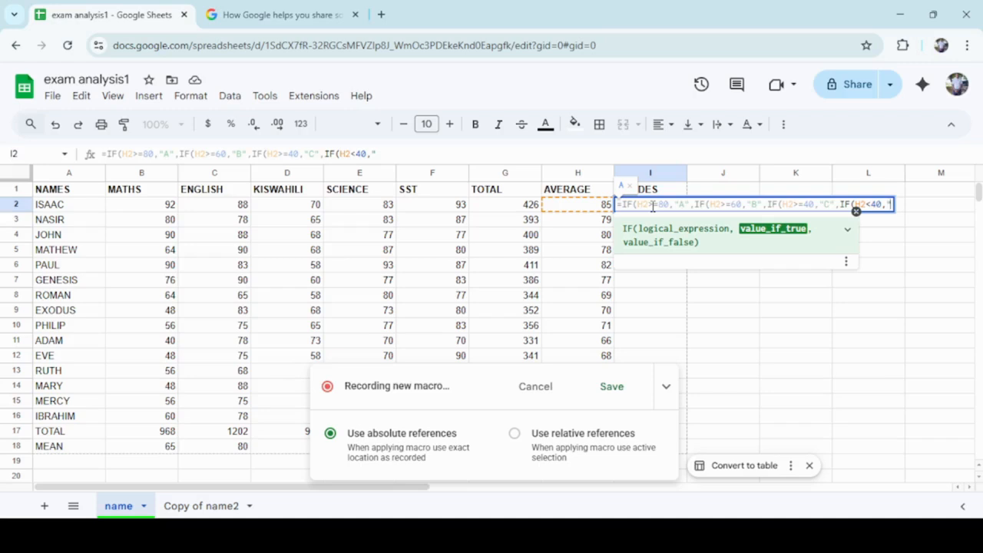
type("D\"")
Complete the I2 formula with a final nested IF that returns "D" when H2 is less than 40, and enter it.
type(")))")
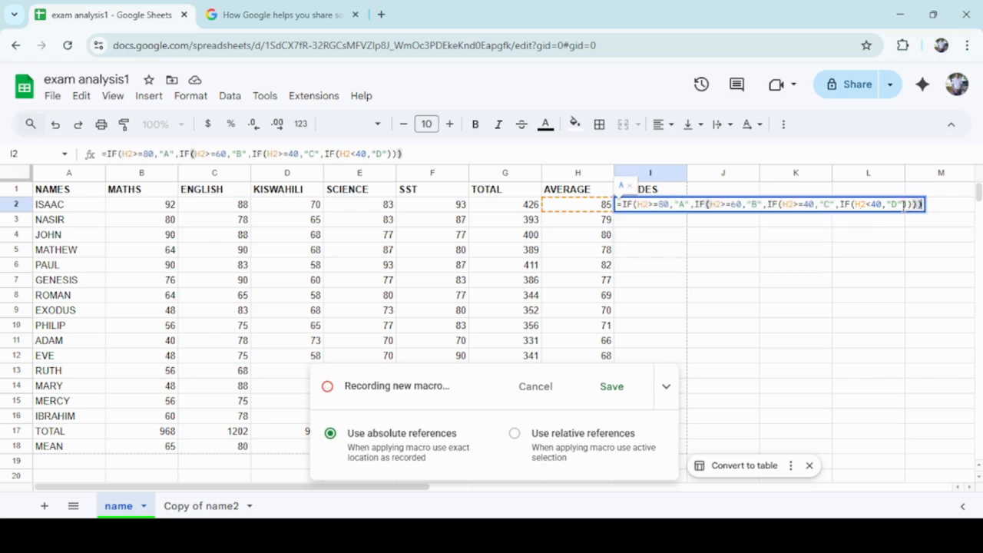
key("Return")
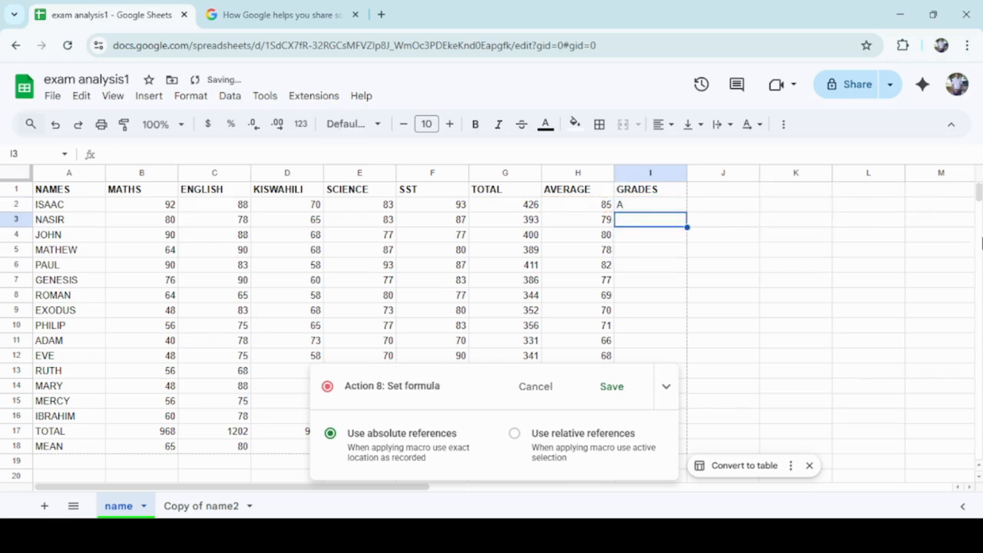
Fill the grade formula from I2 down to I16, then select empty cell I25 and return to the table.
left_click(666, 208)
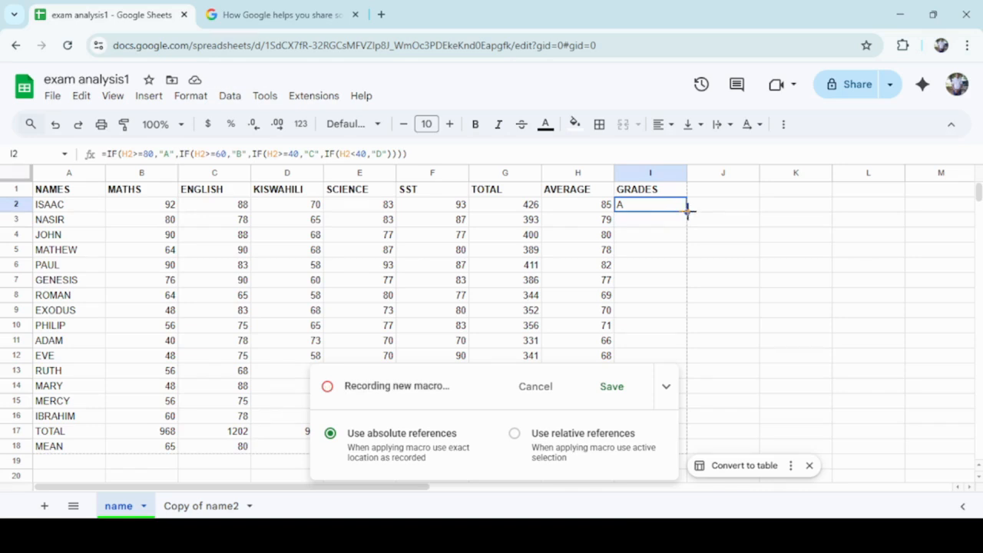
left_click_drag(688, 211, 665, 211)
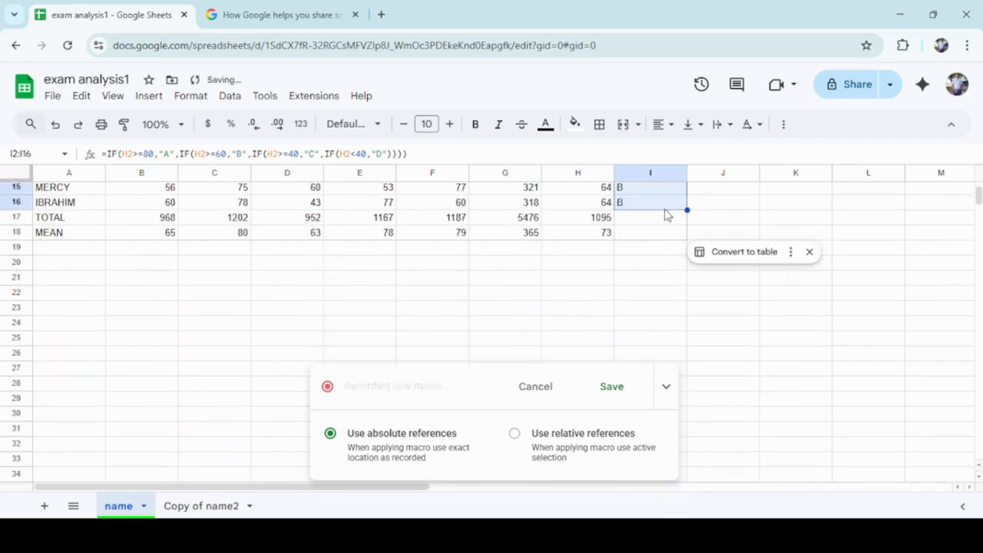
left_click(670, 338)
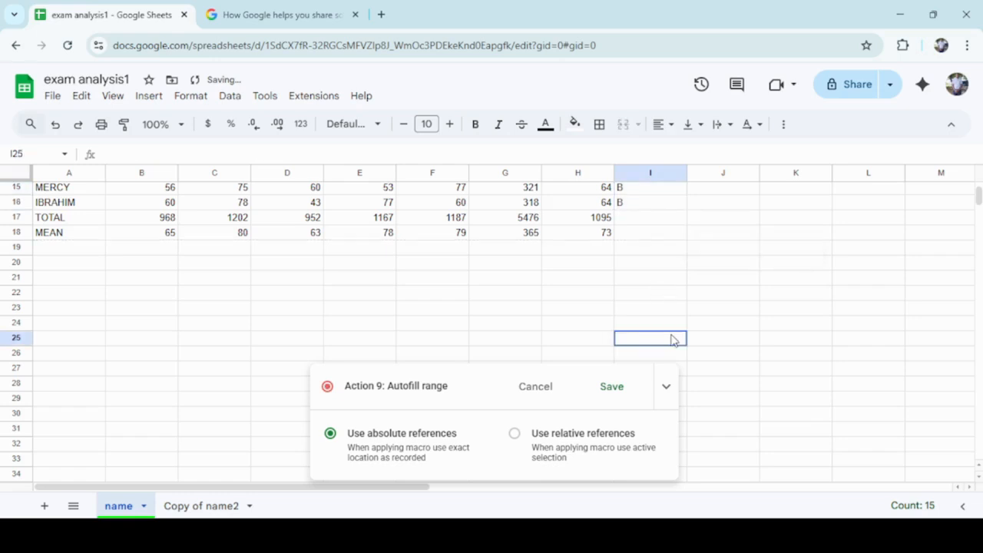
left_click(979, 465)
left_click(980, 466)
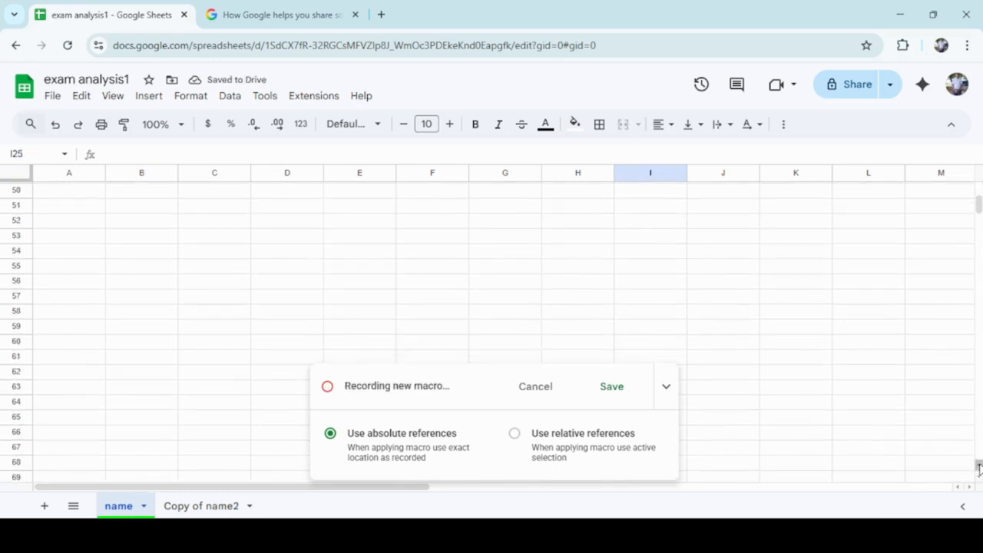
scroll(980, 465, "up", 10)
scroll(980, 465, "up", 5)
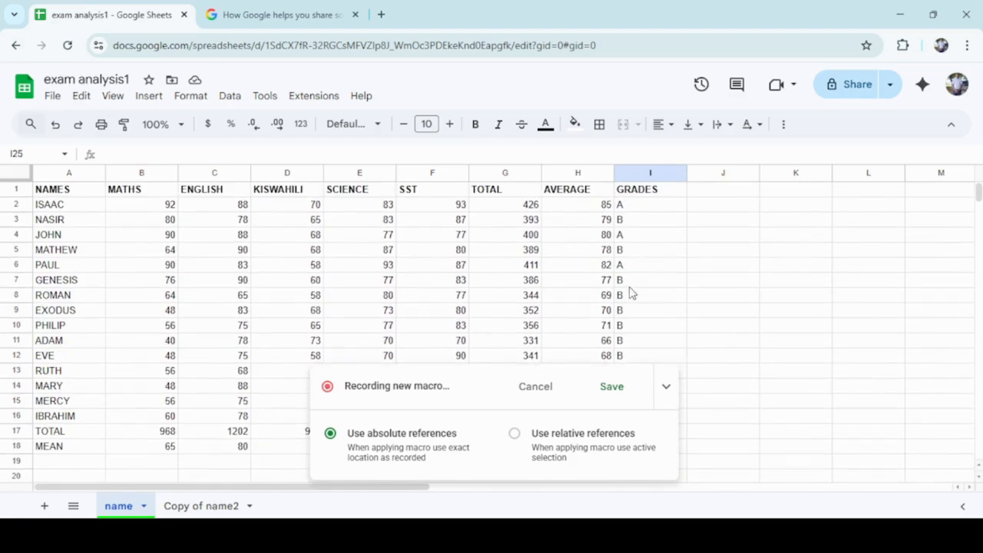
Finish recording and save the macro as FINALANALYSIS with shortcut number 2.
left_click(611, 386)
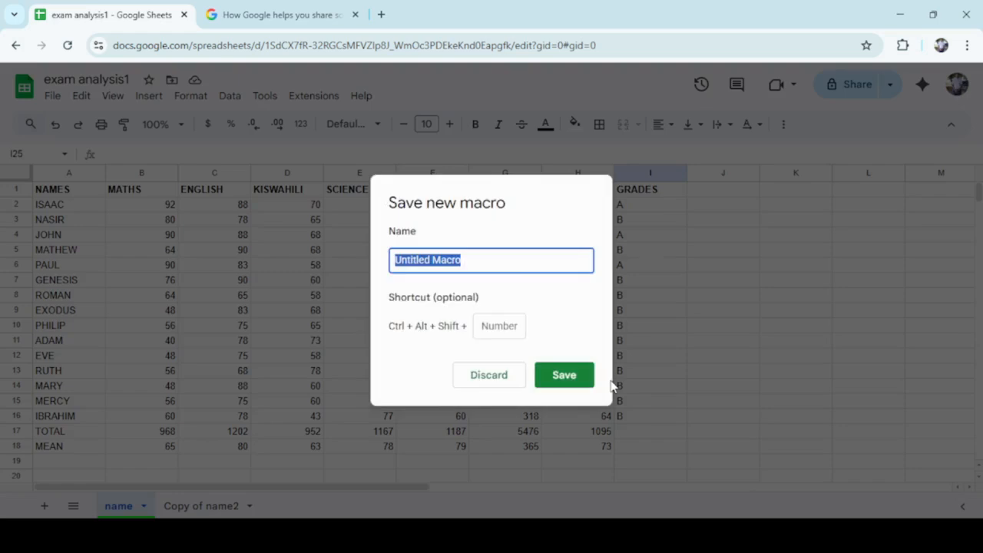
key("BackSpace")
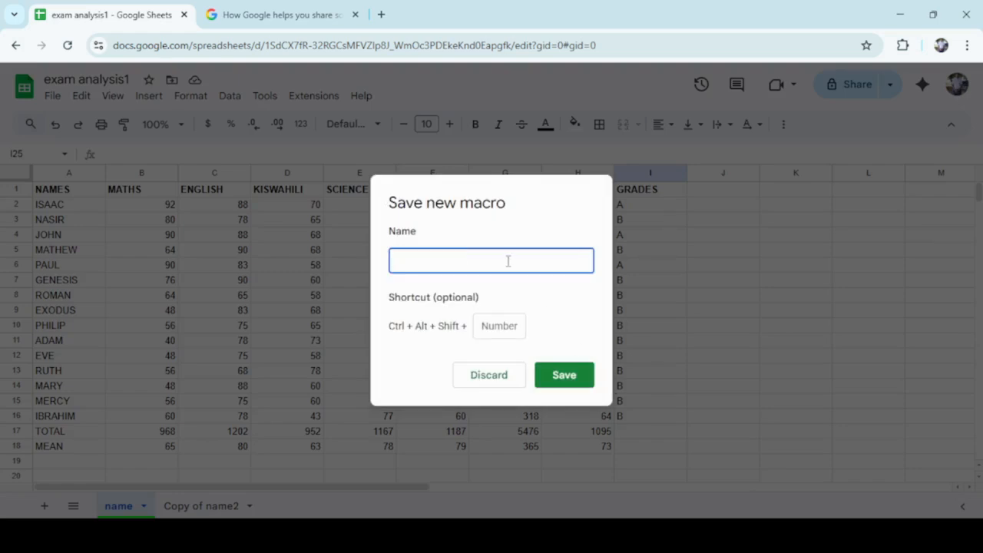
type("FINALANALYSIS")
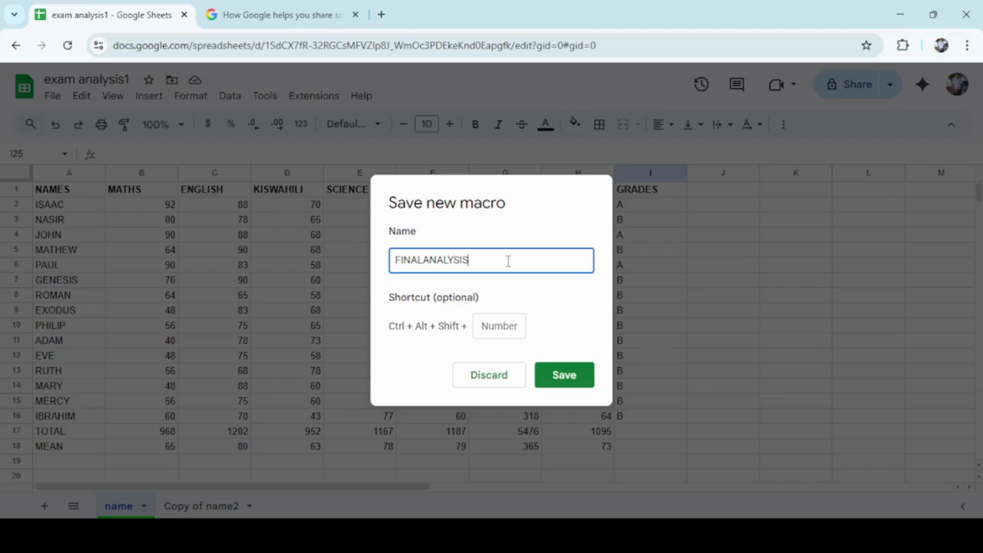
left_click(489, 325)
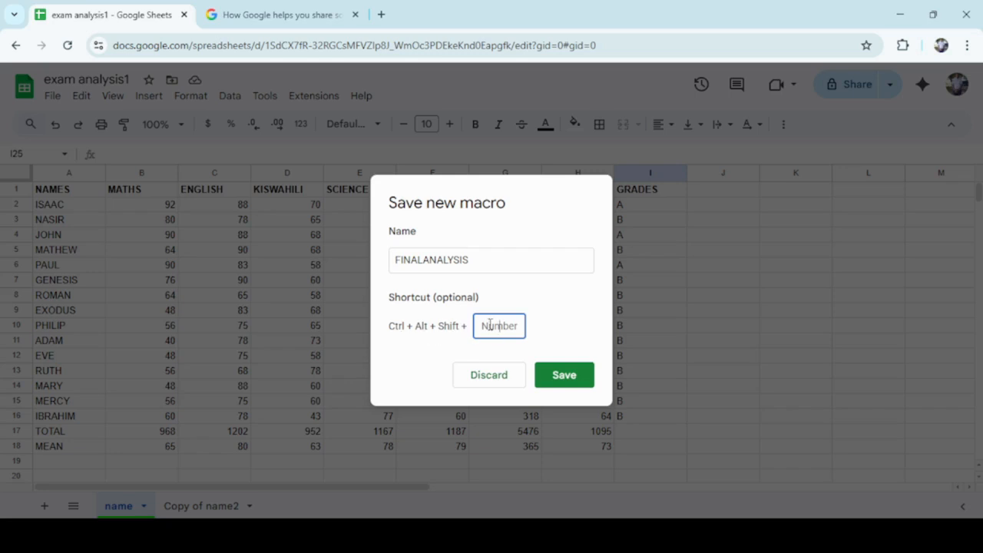
type("2")
left_click(551, 382)
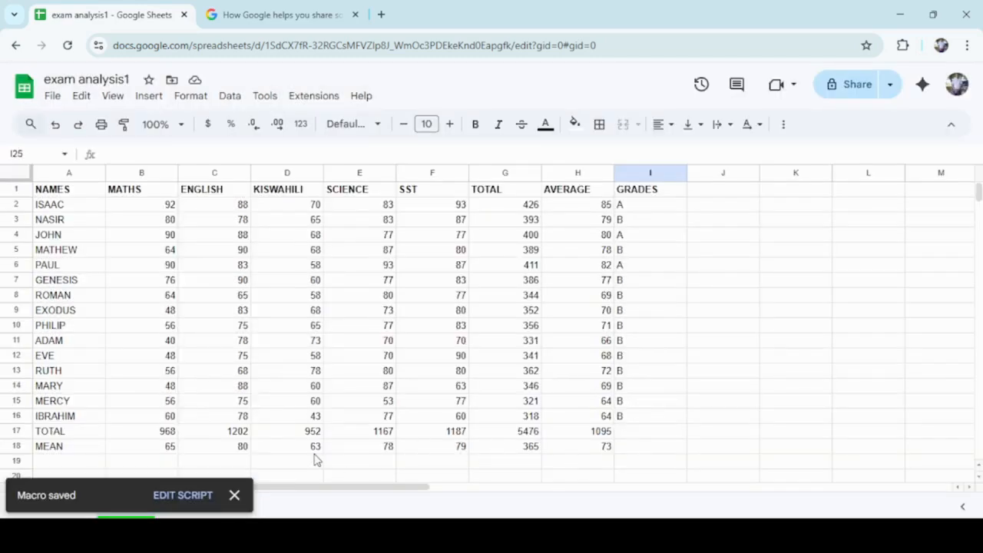
left_click(235, 495)
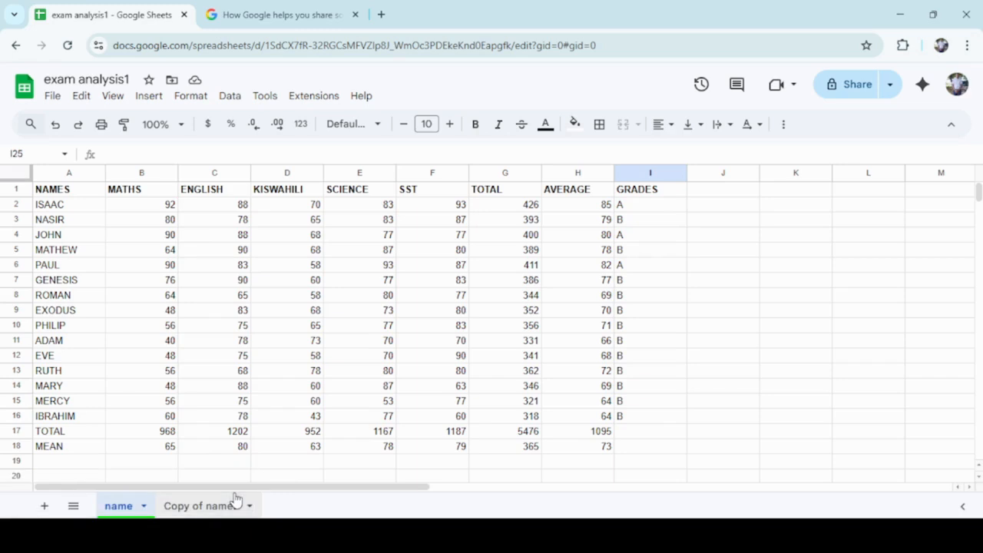
Run the FINALANALYSIS macro on the "Copy of name2" sheet and review the added columns.
left_click(194, 511)
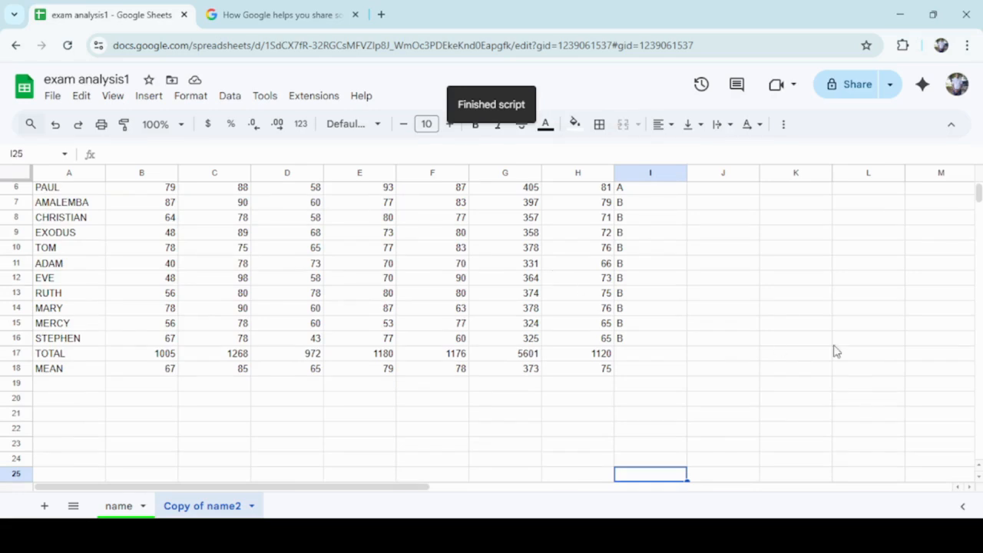
scroll(979, 466, "up", 1)
scroll(978, 466, "up", 1)
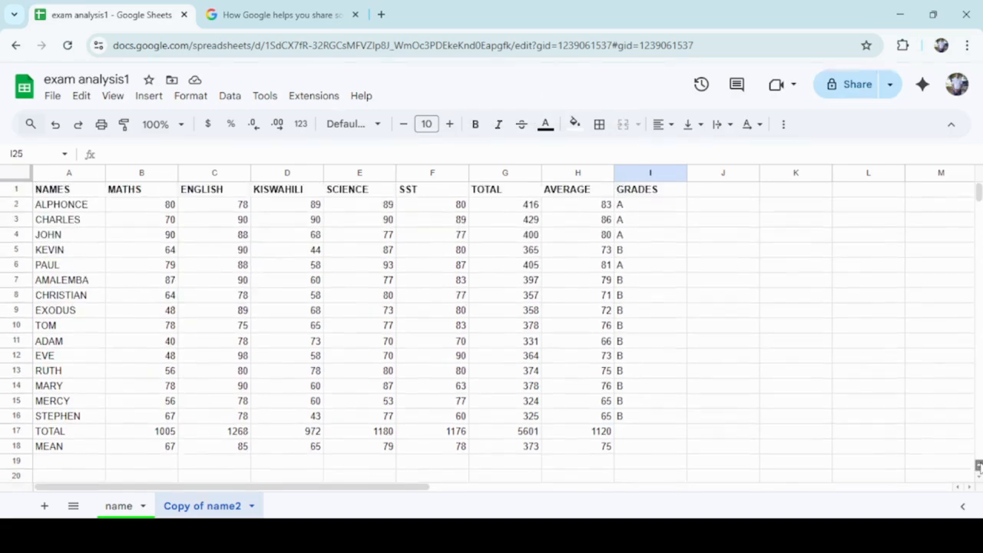